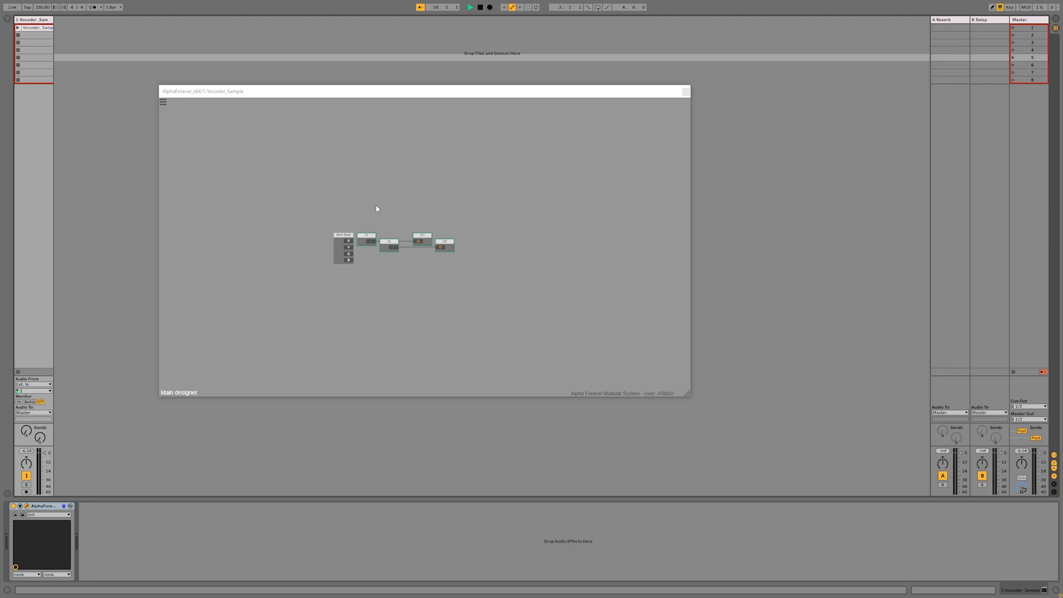
- Delete the four-port MIDI module beside the I1 input in the main designer
mouse_move(316, 221)
left_mouse_down()
mouse_move(336, 232)
mouse_move(317, 207)
left_mouse_up()
left_click_drag(317, 206, 371, 280)
key("Delete")
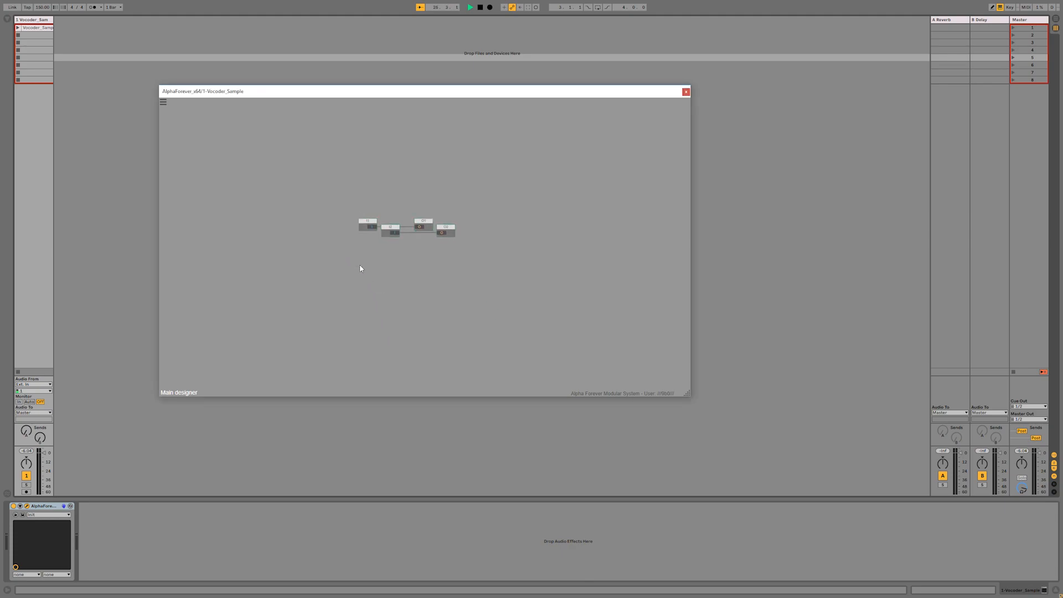
- Enlarge and reposition the modular plugin window, and select the Vocoder_Sample clip in the first track
left_click_drag(680, 396, 907, 542)
left_click_drag(615, 219, 759, 268)
scroll(619, 172, "up", 2)
left_click_drag(576, 96, 516, 56)
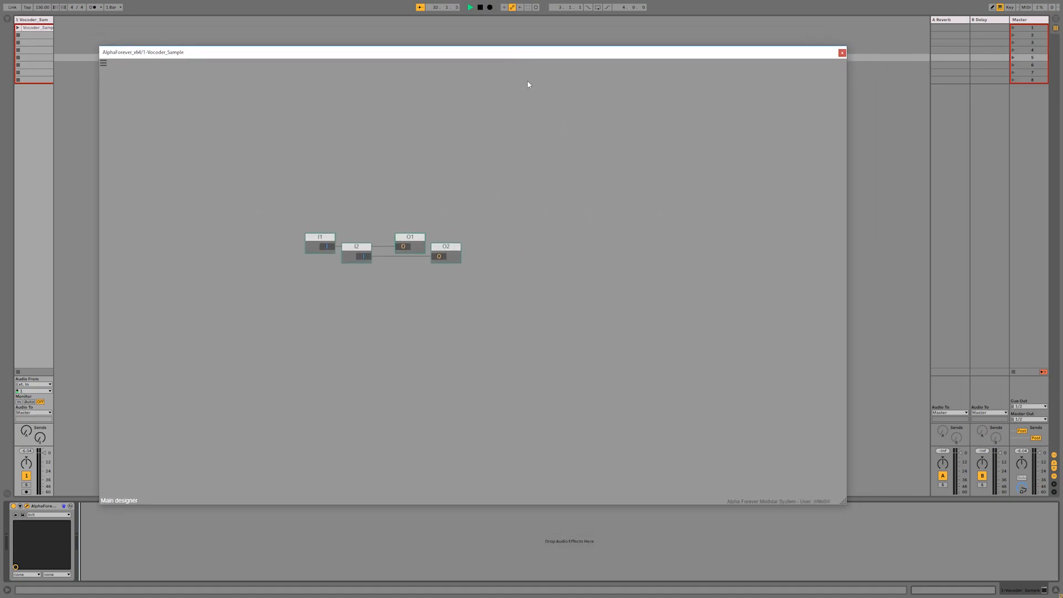
left_click(55, 28)
- Spread the I1 and I2 inputs and the O1 and O2 outputs apart to leave a wide gap between them
left_click_drag(373, 217, 493, 281)
left_click_drag(414, 239, 610, 239)
left_click(373, 216)
left_click_drag(373, 216, 238, 281)
mouse_move(376, 246)
left_mouse_down()
mouse_move(340, 242)
mouse_move(373, 245)
left_mouse_up()
left_click_drag(272, 214, 412, 294)
left_click_drag(359, 250, 260, 250)
- Add a designer module between the inputs and outputs and name it Vocoder
double_click(410, 216)
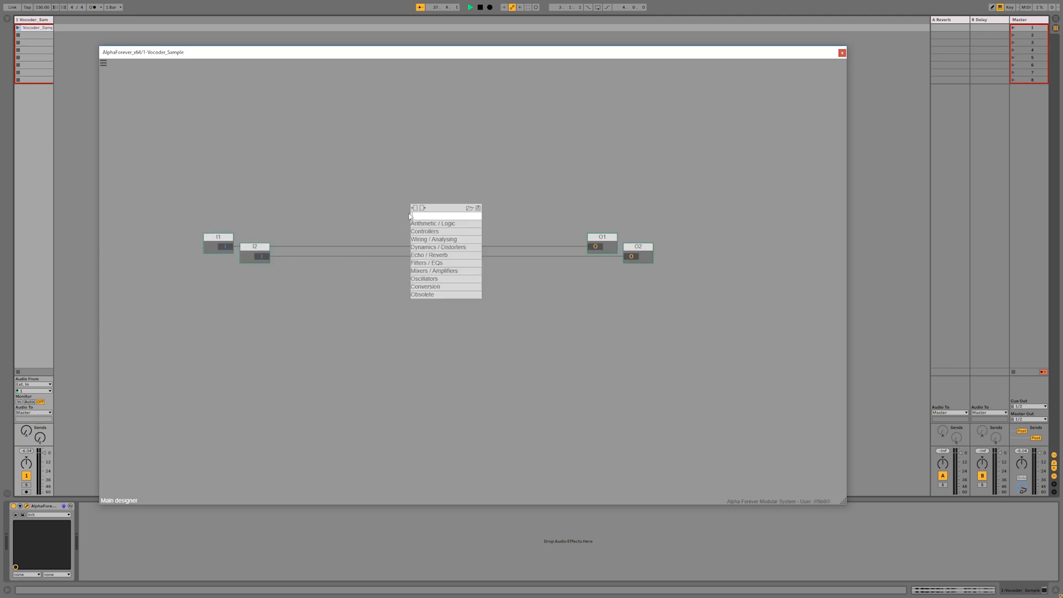
type("design")
left_click(468, 221)
left_click_drag(436, 236, 425, 269)
double_click(417, 254)
type("Vocoder")
key("Return")
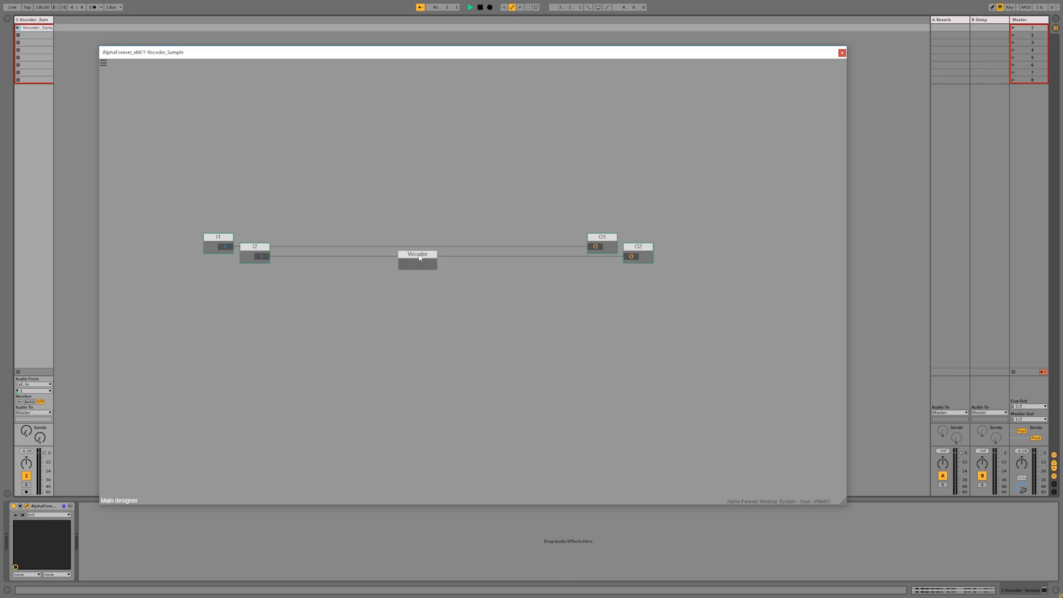
- Inside the Vocoder module, add a nested designer module named Band
double_click(417, 264)
double_click(417, 263)
mouse_move(436, 254)
left_click(483, 249)
left_click(416, 226)
type("E")
key("Return")
- Inside the Band module, add a nested designer module named Filter
double_click(421, 231)
right_click(392, 217)
mouse_move(448, 241)
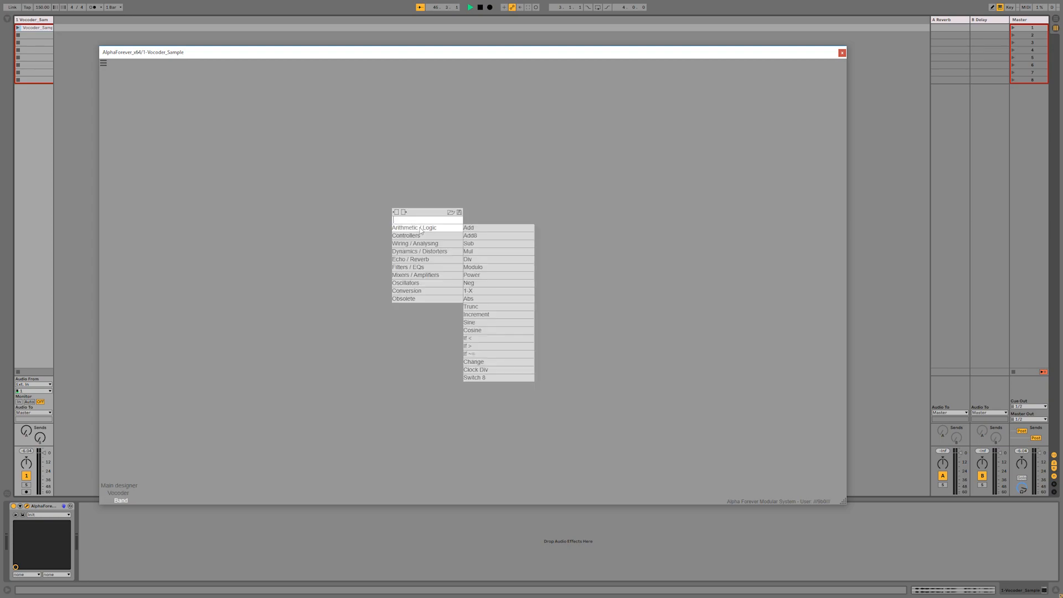
left_click(482, 248)
left_click(403, 222)
type("Filter")
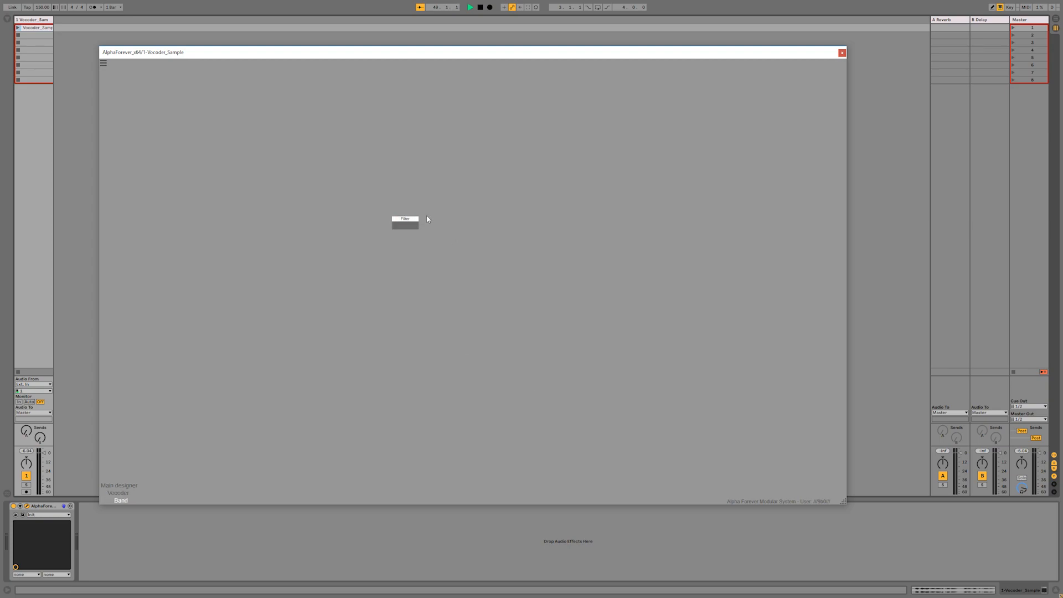
key("Return")
- Inside the Filter module, add a Filter 2P with inputs on its In, P and R ports and an output on B
double_click(406, 226)
right_click(372, 236)
mouse_move(390, 297)
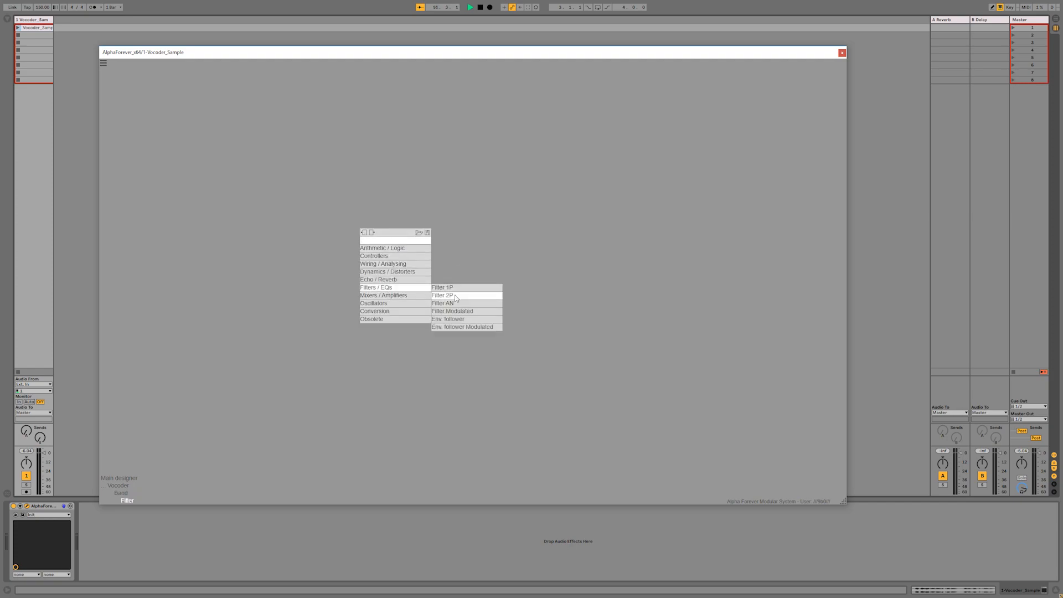
left_click(459, 288)
double_click(364, 246)
double_click(364, 253)
double_click(364, 259)
double_click(381, 252)
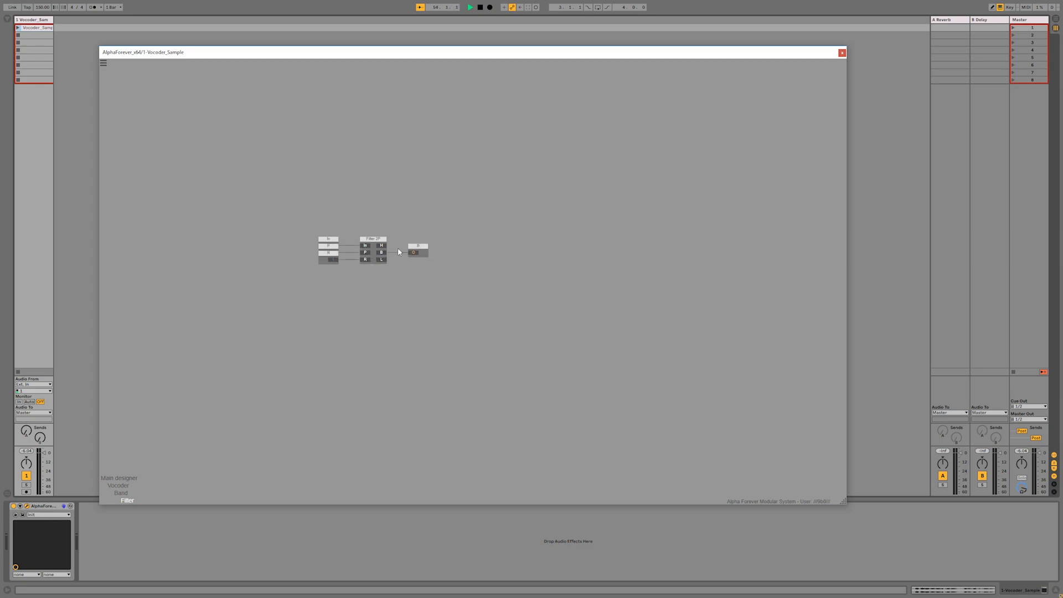
- Insert a Div module between the filter's B port and the output, and feed its divisor from the R input
left_click_drag(411, 256, 459, 255)
mouse_move(498, 258)
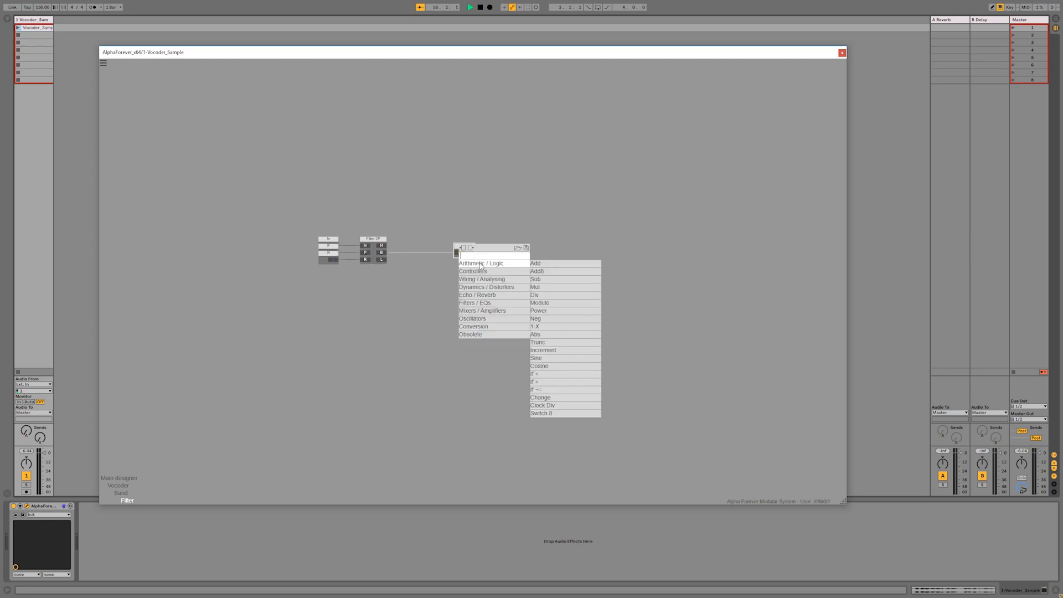
left_click(542, 294)
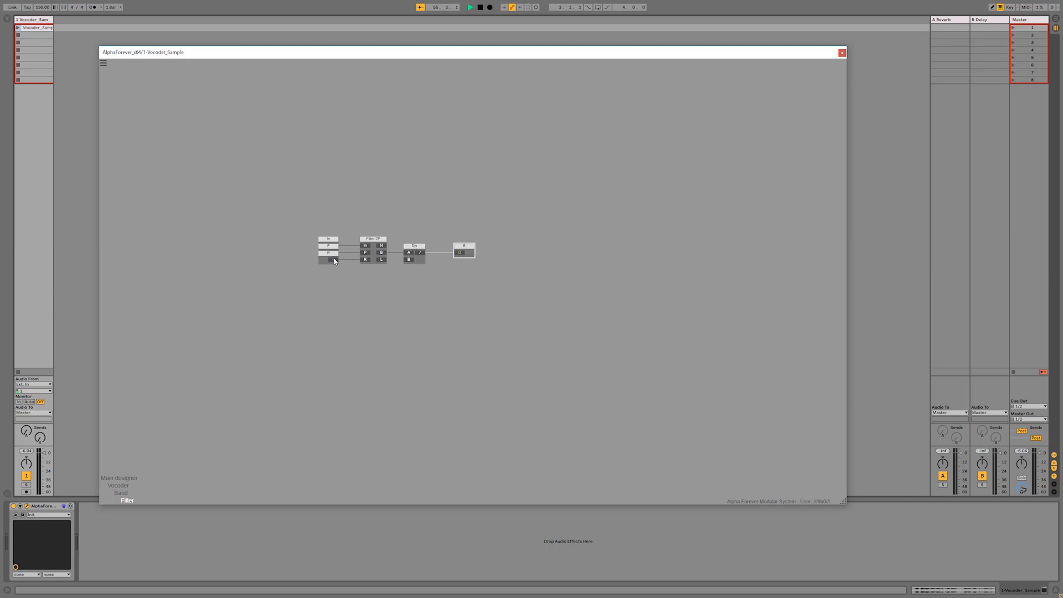
left_click_drag(334, 259, 407, 261)
- Insert an Hz->Pitch converter between the P input and the Filter 2P, and rename that input as F
left_click_drag(335, 247, 238, 246)
right_click(238, 252)
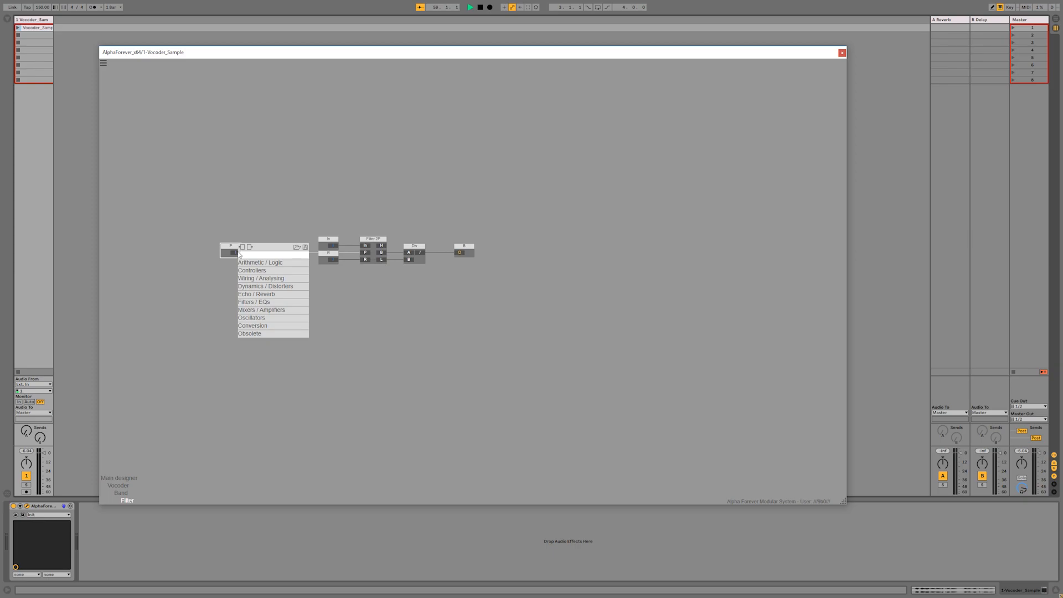
type("hz")
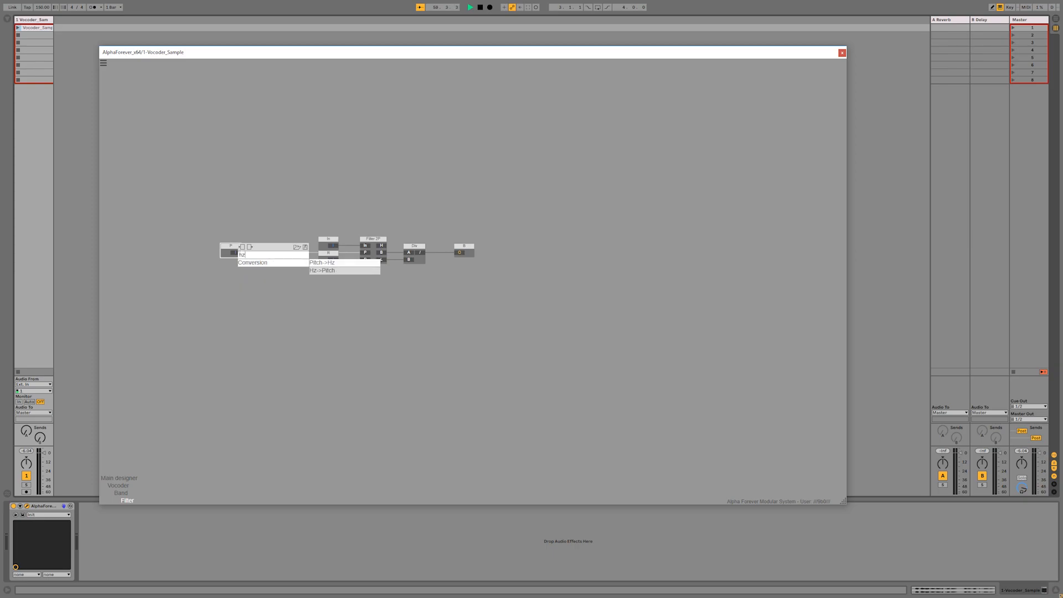
left_click(321, 271)
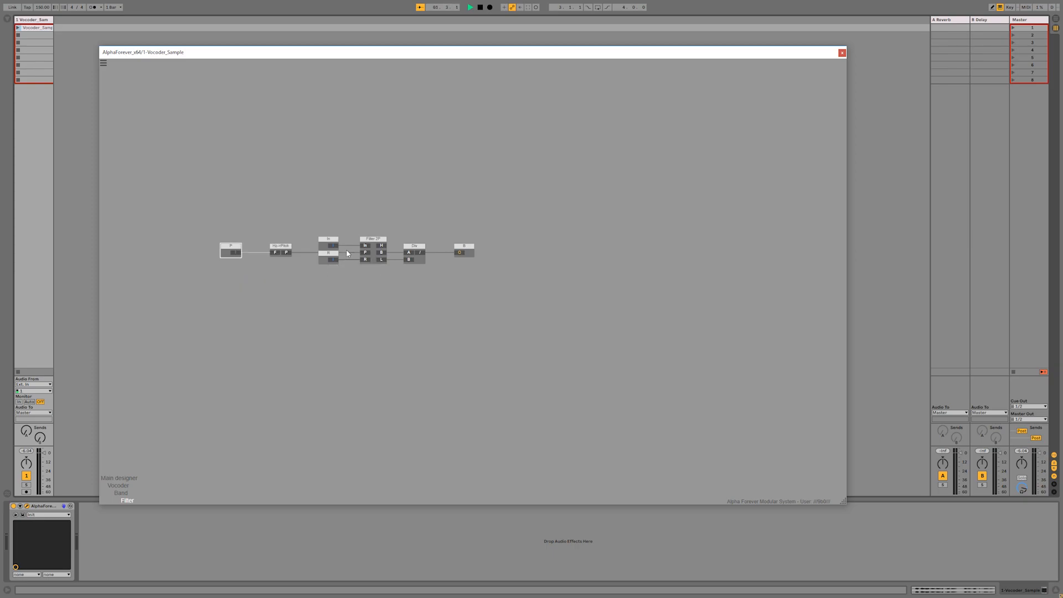
double_click(230, 246)
type("F")
key("Return")
- Return to the Band designer and place a copy of the Filter module directly below the original
scroll(276, 221, "up", 3)
left_click_drag(267, 217, 338, 242)
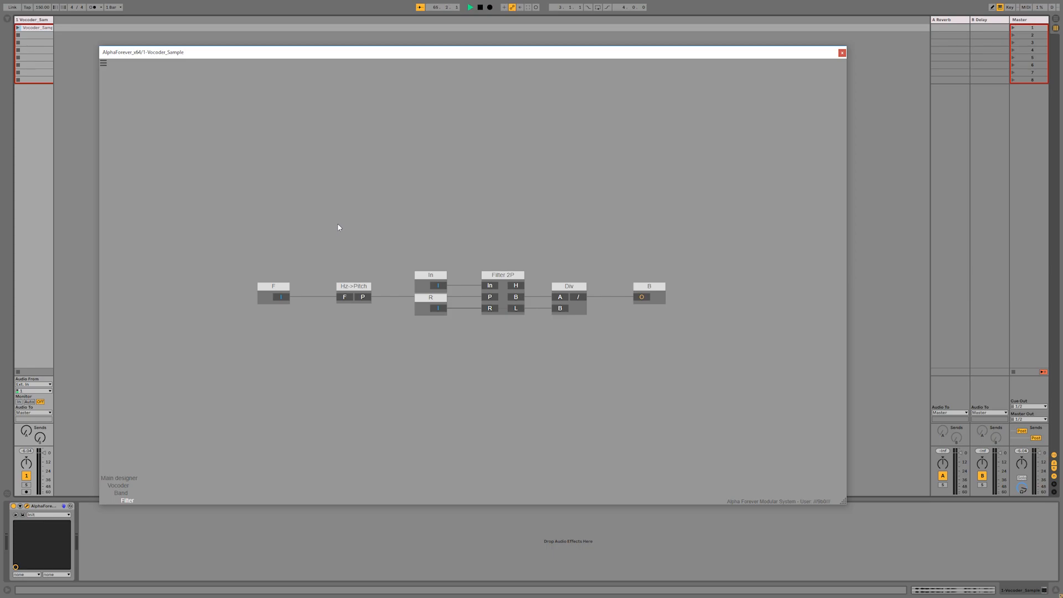
double_click(336, 226)
left_click_drag(403, 221, 408, 203)
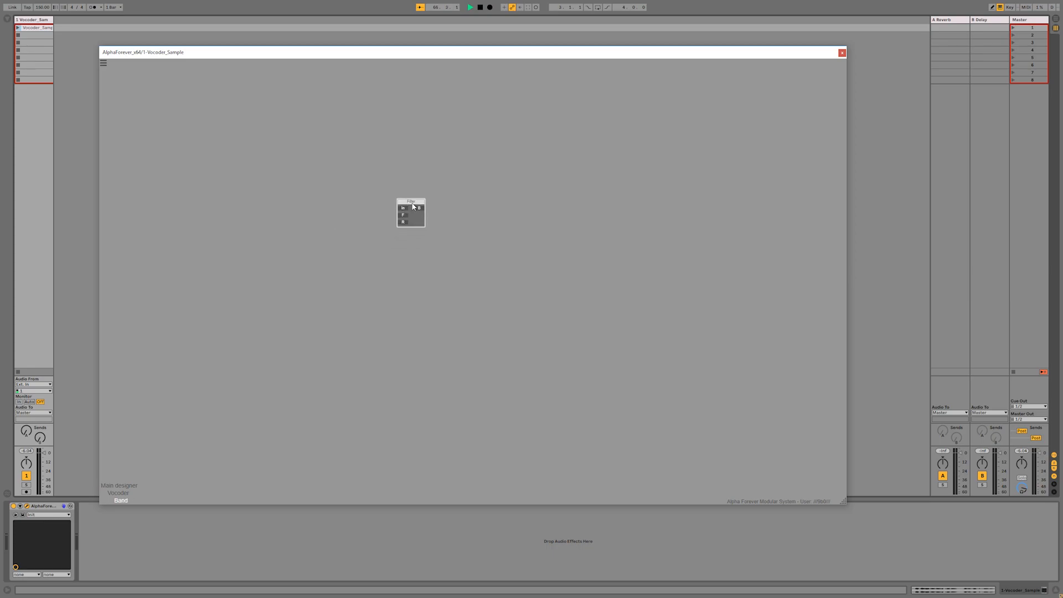
key("ctrl+v")
left_click_drag(431, 243, 410, 238)
left_click(449, 214)
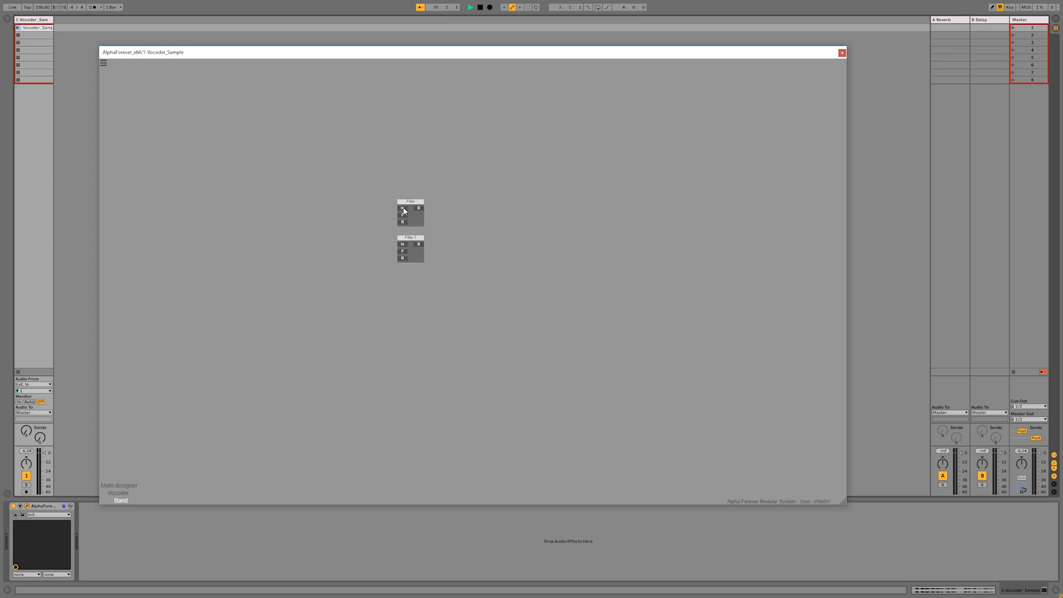
- Create inputs named Bas and Car on the In ports of the upper and lower filters
double_click(403, 208)
double_click(369, 200)
type("Bas")
key("Return")
double_click(403, 244)
double_click(369, 238)
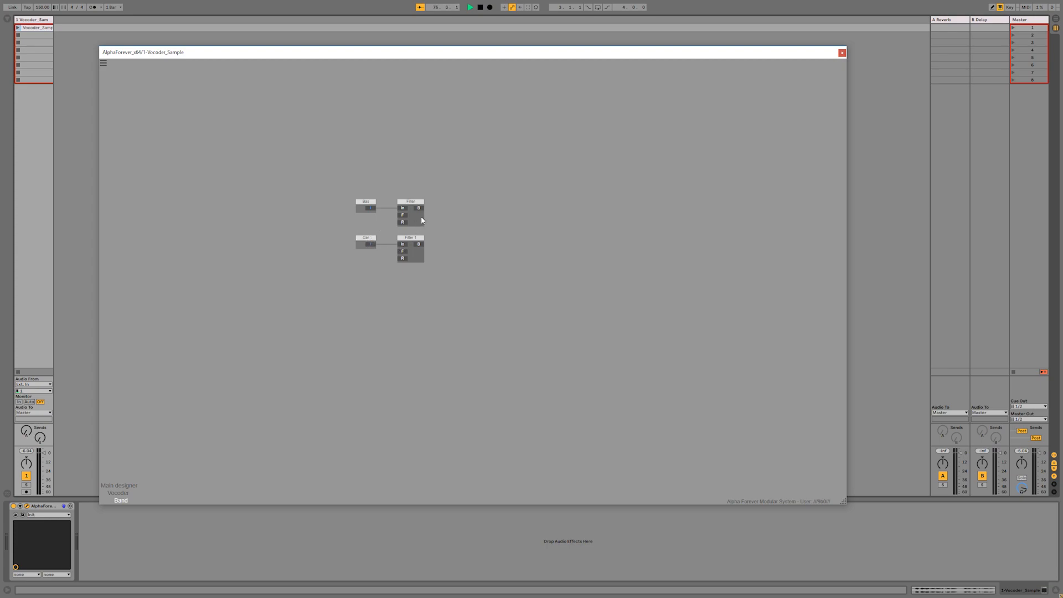
- Chain an Abs module and an Env. follower after the lower filter's output
right_click(420, 245)
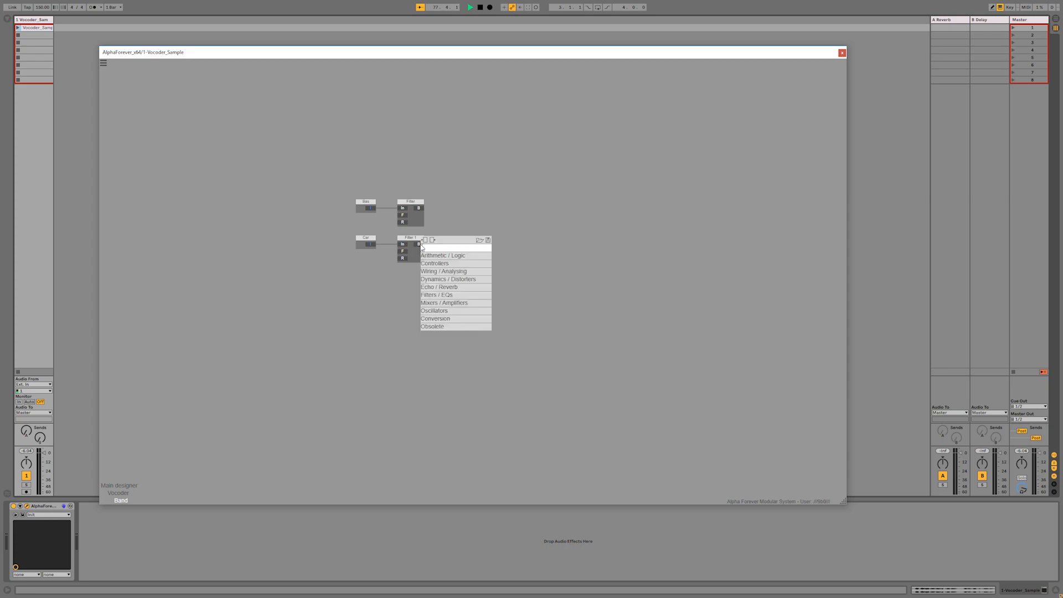
type("abs")
left_click(509, 257)
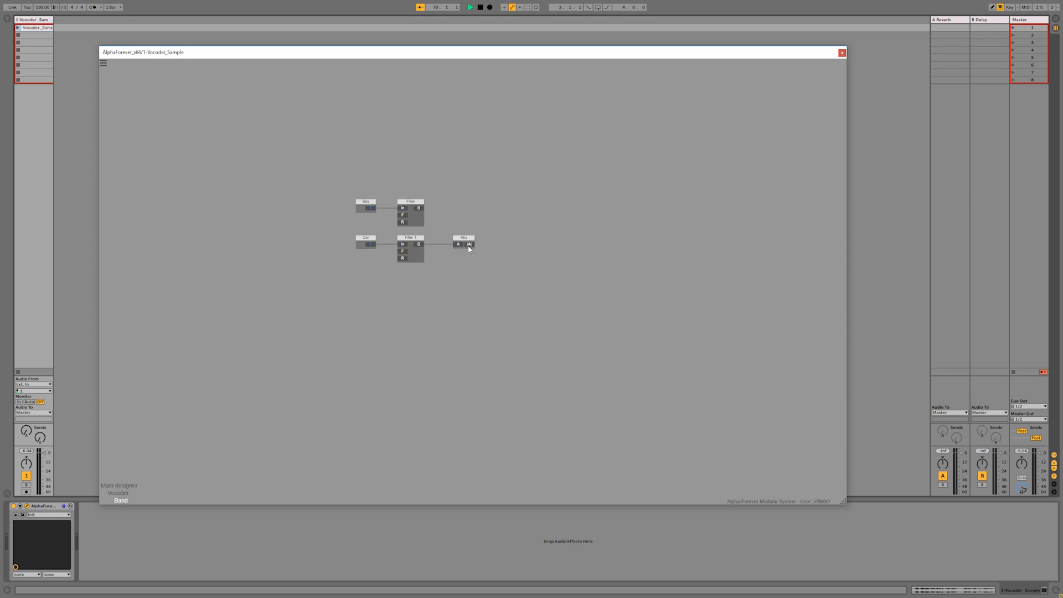
left_click_drag(472, 240, 454, 239)
right_click(453, 244)
type("env")
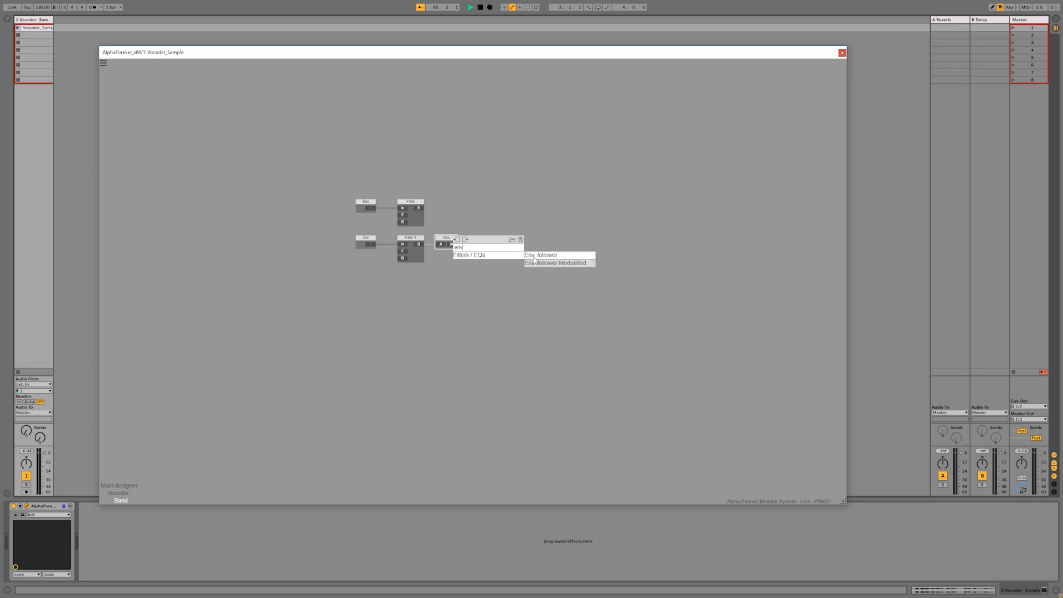
left_click(535, 258)
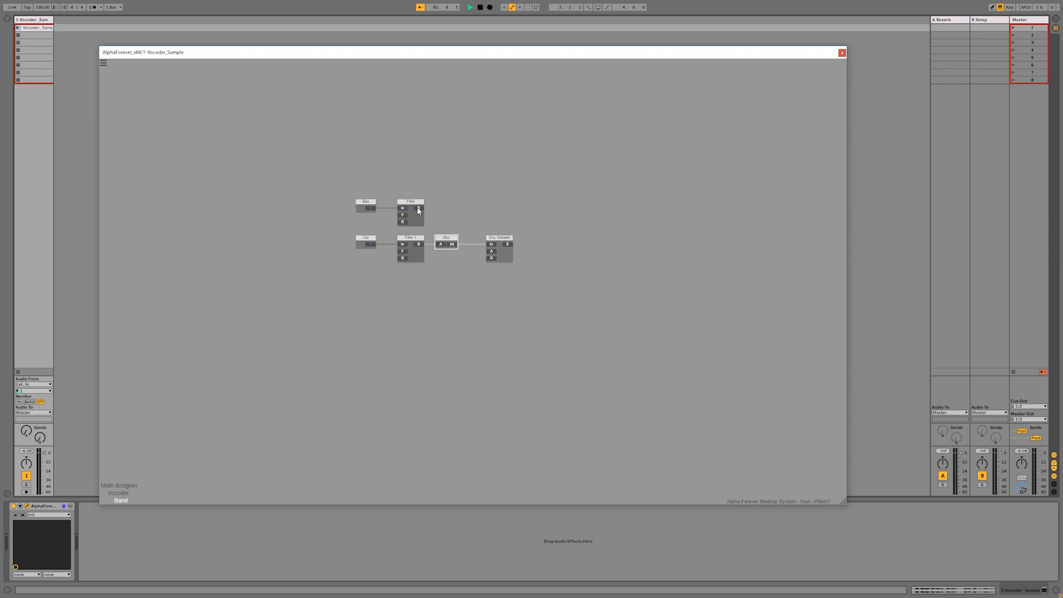
- Multiply the upper filter's output by the envelope follower's signal using a Mul module, and create an output named Out
right_click(418, 208)
mouse_move(470, 219)
left_click(515, 243)
left_click_drag(470, 204, 512, 205)
left_click_drag(507, 244, 580, 202)
left_click(522, 182)
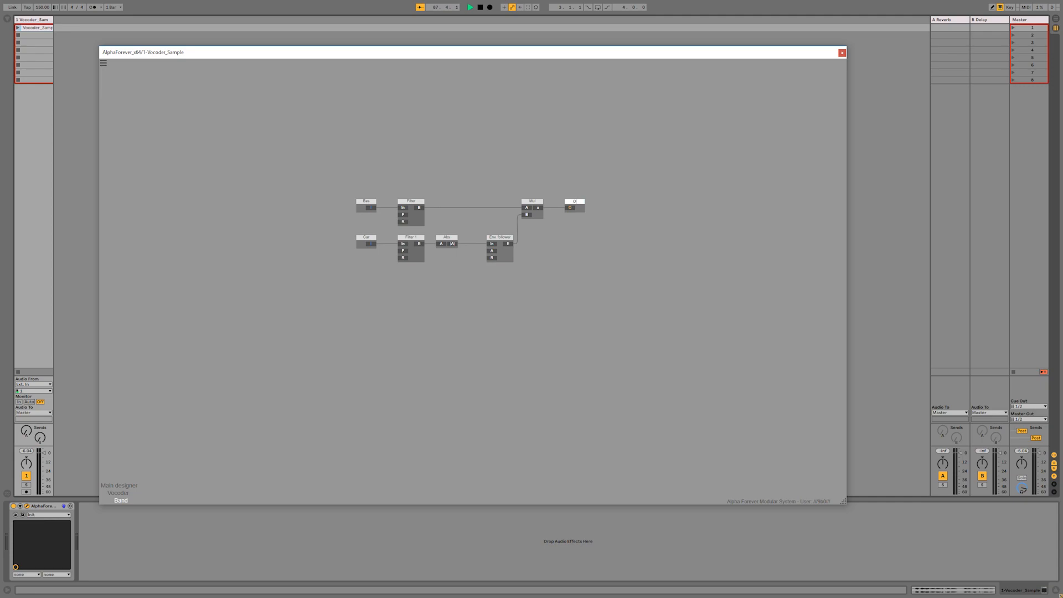
key("Return")
- Create an extra output from each of the Bas and Car inputs, placed above and below the two filters
left_click_drag(325, 173, 382, 286)
left_click_drag(332, 186, 382, 239)
scroll(402, 196, "up", 5)
left_click_drag(385, 164, 377, 191)
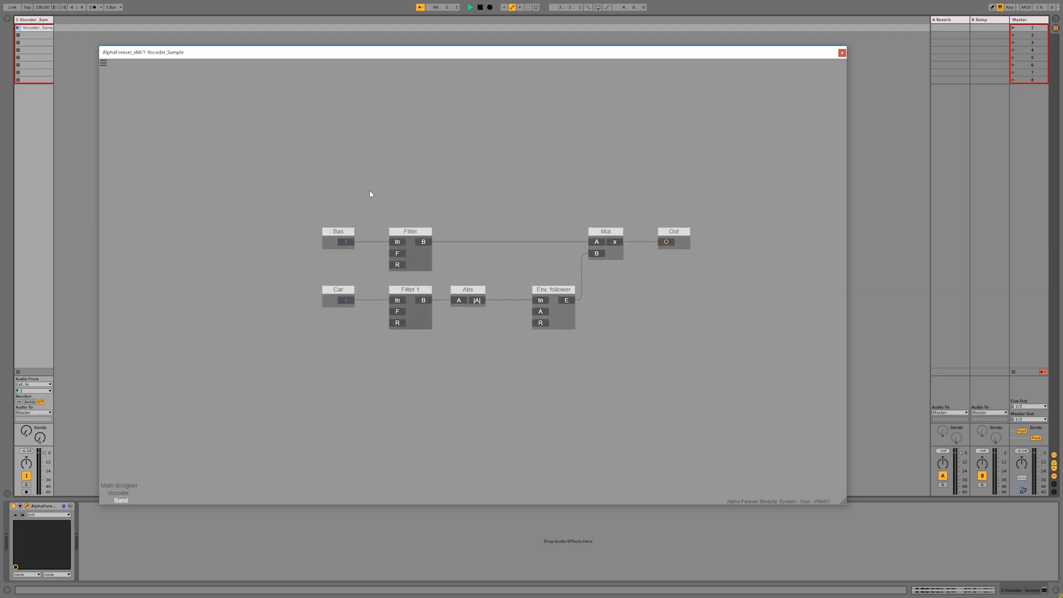
double_click(348, 242)
double_click(346, 300)
left_click_drag(402, 237, 402, 203)
left_click_drag(402, 290, 401, 354)
left_click_drag(411, 200, 410, 174)
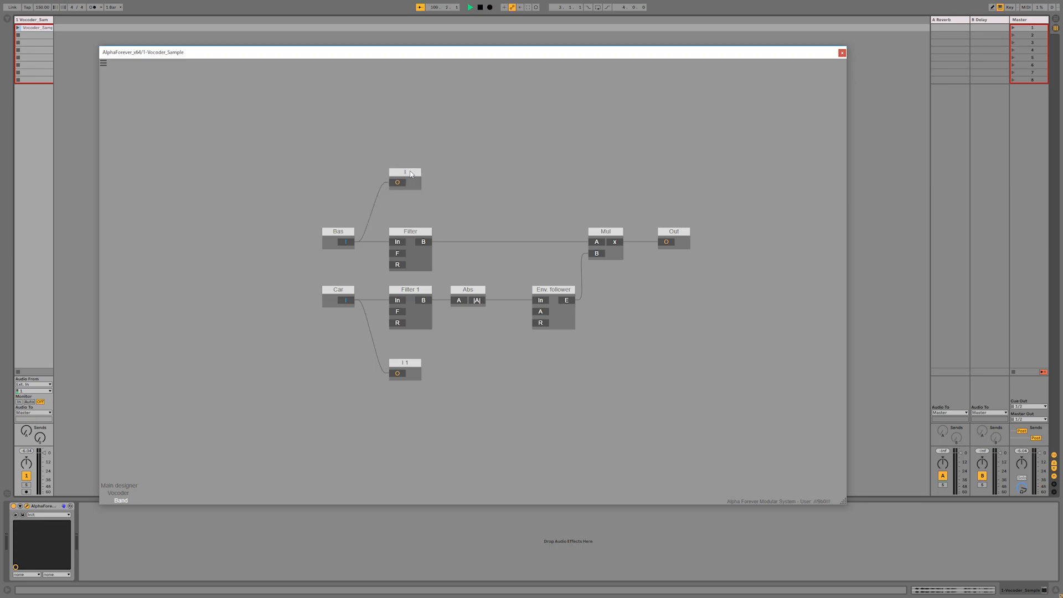
- Name the two pass-through outputs ByBa for Bas and ByCa for Car
double_click(410, 173)
type("ByBa")
key("Return")
double_click(403, 364)
type("ByCa")
key("Return")
- Move the Bas and Car inputs together with ByBa and ByCa far to the left of the filters
left_click_drag(288, 149, 429, 421)
left_click_drag(411, 363, 190, 360)
left_click(261, 342)
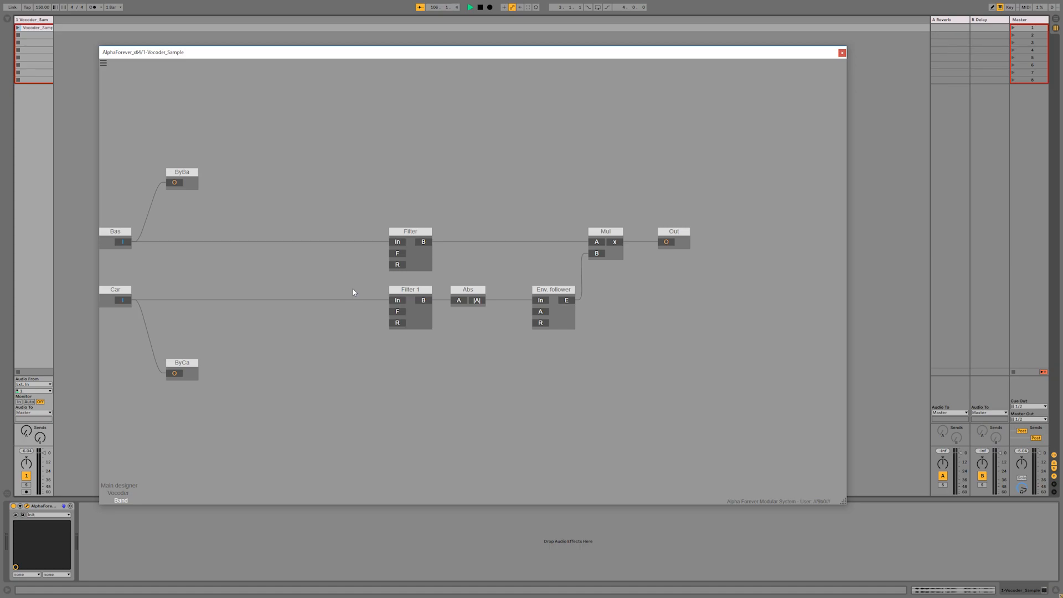
- Create an F input feeding both filters' F ports, with a pass-through output named ByF
double_click(396, 253)
left_click(396, 312)
left_click_drag(347, 253, 402, 184)
double_click(402, 183)
type("ByF")
left_click(434, 177)
- Create an R input feeding both filters' R ports, with a pass-through output named ByR
left_click_drag(398, 324, 397, 264)
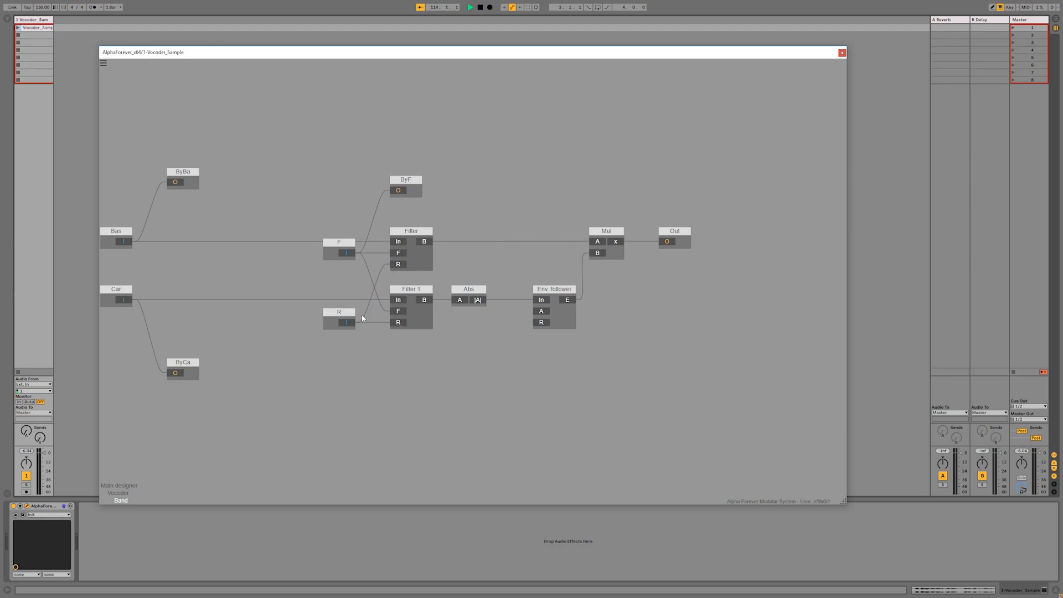
left_click_drag(349, 323, 397, 356)
double_click(405, 346)
type("ByR")
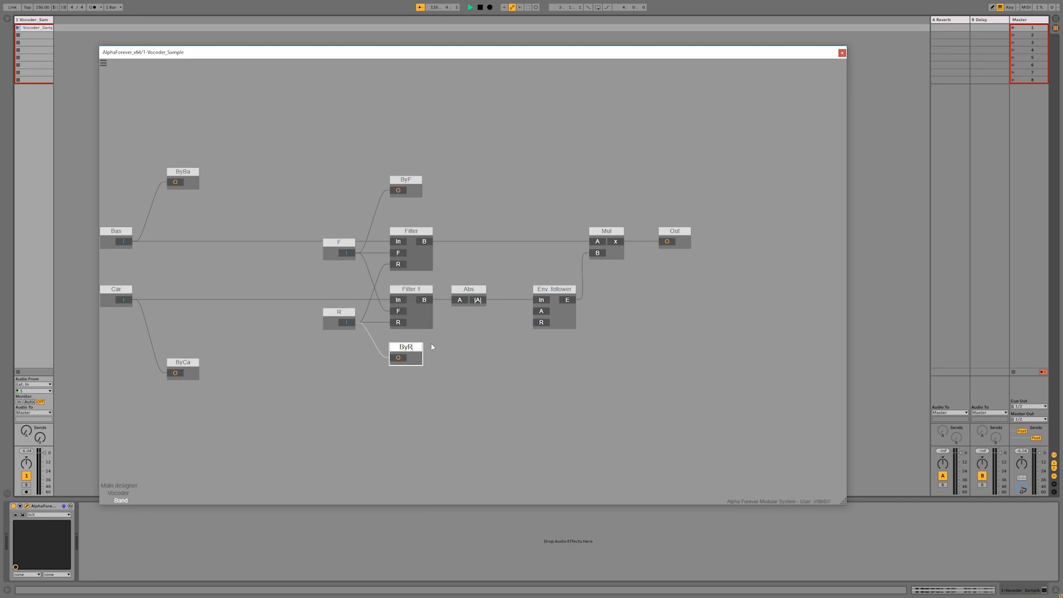
left_click(435, 342)
- Inside the upper Filter module, insert an Add module between the F input and the Hz->Pitch converter
double_click(417, 254)
left_click_drag(269, 292, 222, 292)
right_click(234, 295)
mouse_move(266, 305)
left_click(311, 307)
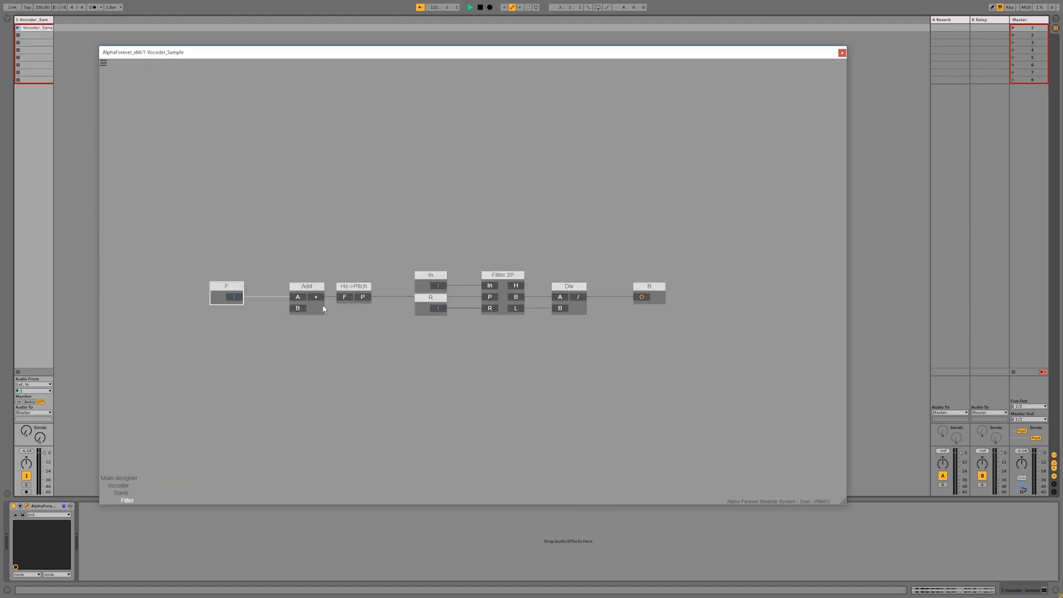
left_click(293, 264)
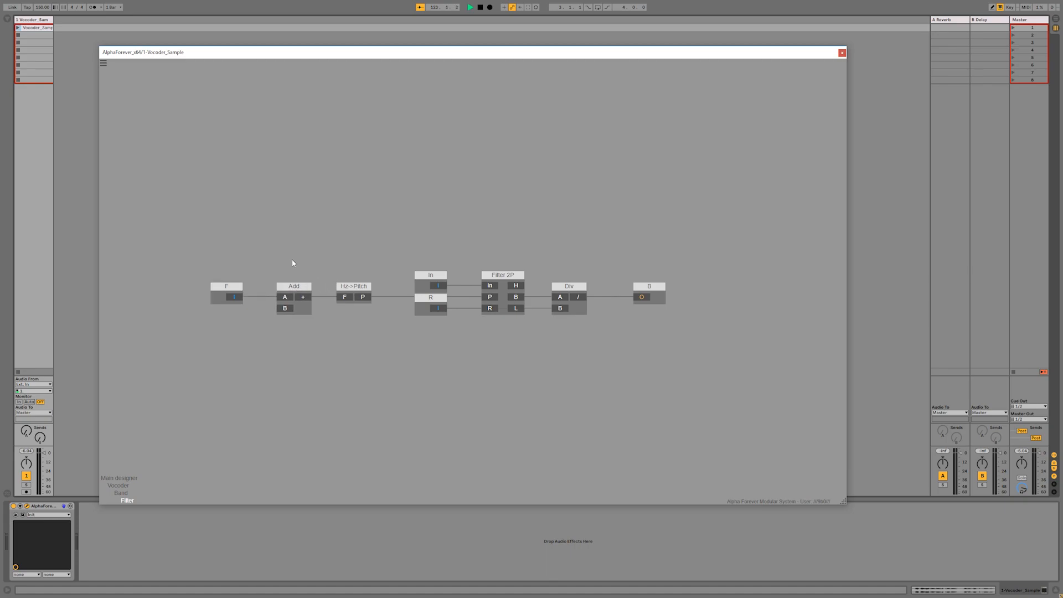
- Create an input named Sh on the Add module's B port
double_click(285, 308)
left_click_drag(228, 299, 187, 298)
double_click(186, 299)
type("Sh")
left_click(232, 245)
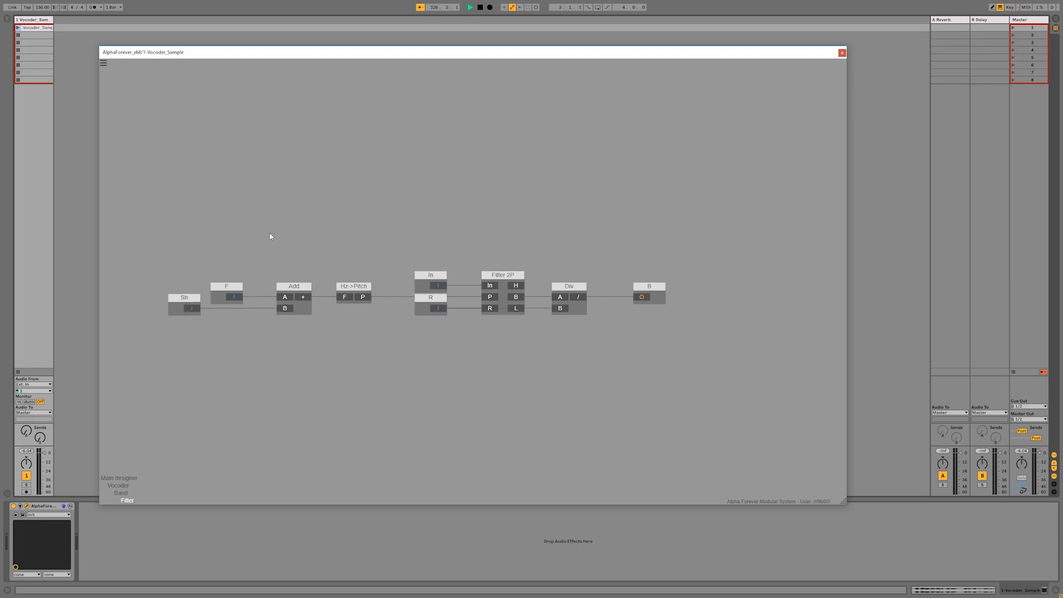
- Back in the Band designer, create an input on the upper filter's Sh port with a pass-through output named BySh
double_click(269, 232)
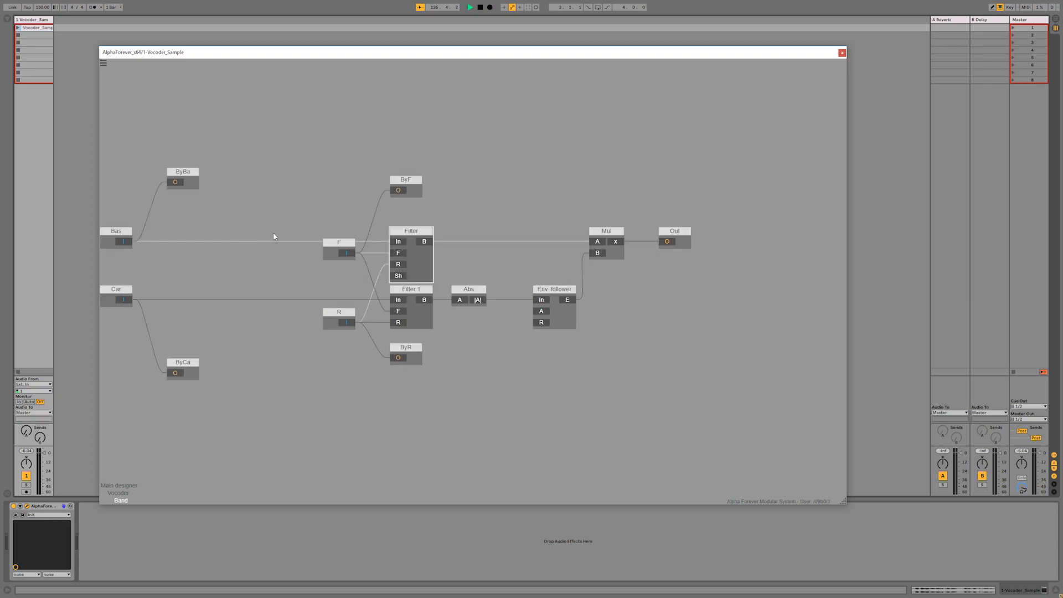
double_click(398, 276)
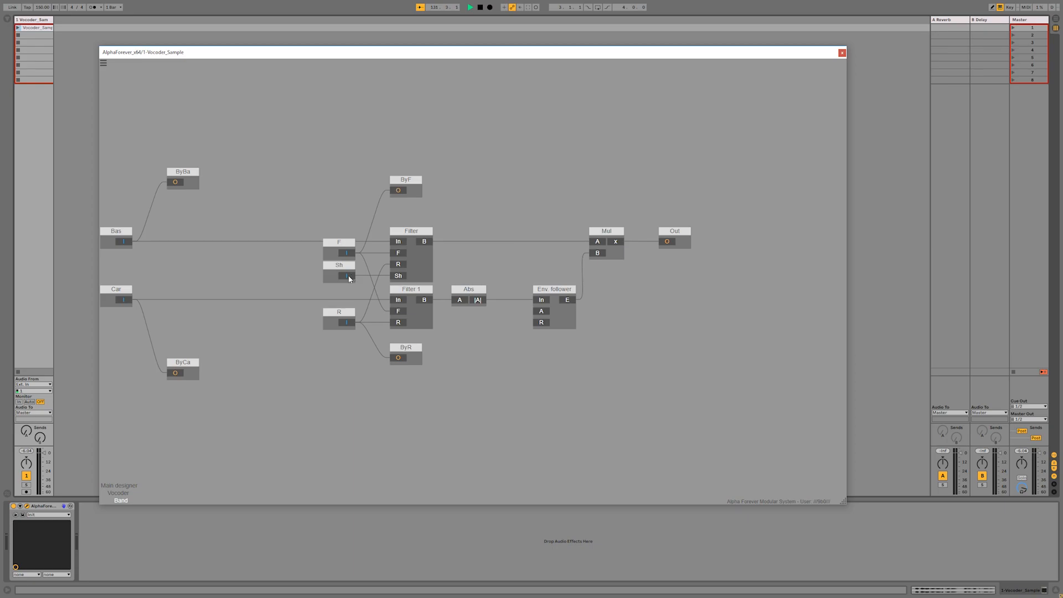
left_click_drag(348, 278, 469, 269)
type("BySh")
key("Return")
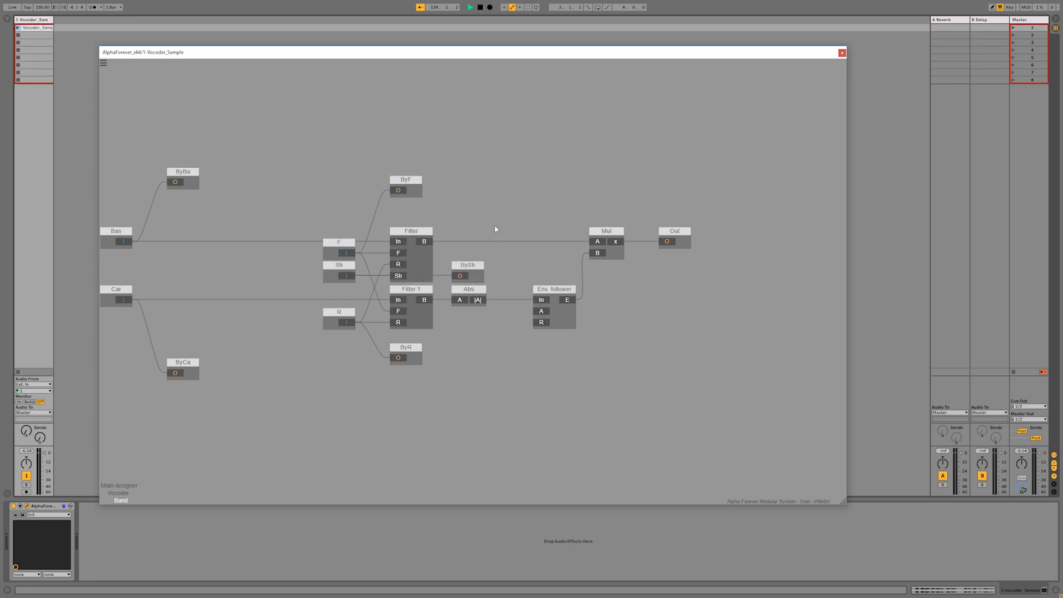
- Create an input named Re on the envelope follower's R port, with a pass-through output named ByRe
double_click(541, 323)
double_click(482, 312)
type("R")
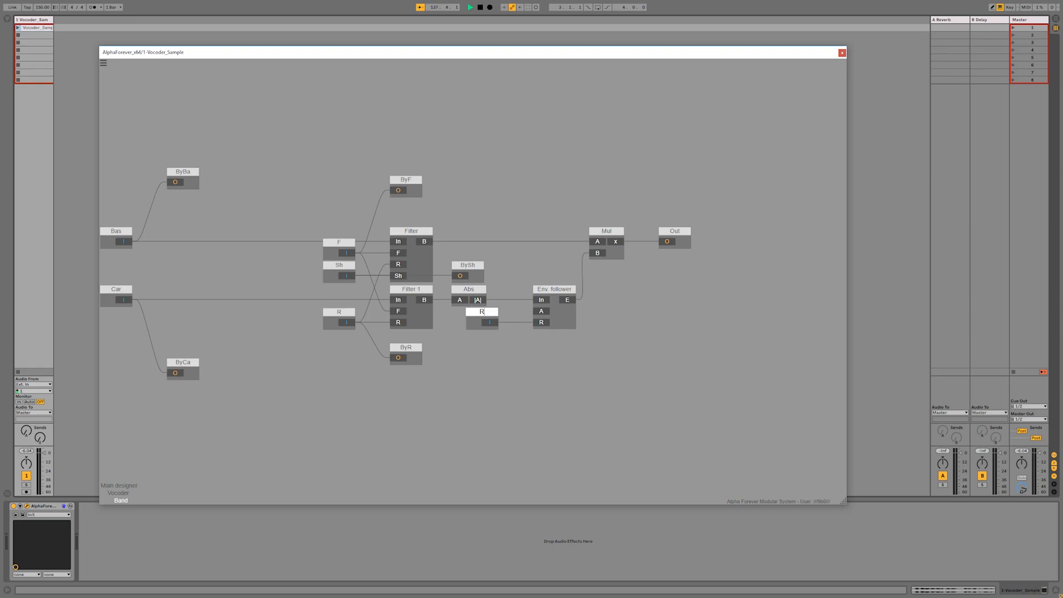
type("e")
key("Return")
left_click_drag(490, 323, 561, 338)
type("ByRe")
key("Return")
- Move the Bas and Car inputs and their pass-through outputs back toward the filters, and return to the Vocoder designer
left_click_drag(149, 157, 391, 415)
left_click_drag(271, 368, 455, 372)
left_click(331, 333)
left_click_drag(532, 391, 496, 367)
scroll(516, 356, "up", 2)
double_click(485, 364)
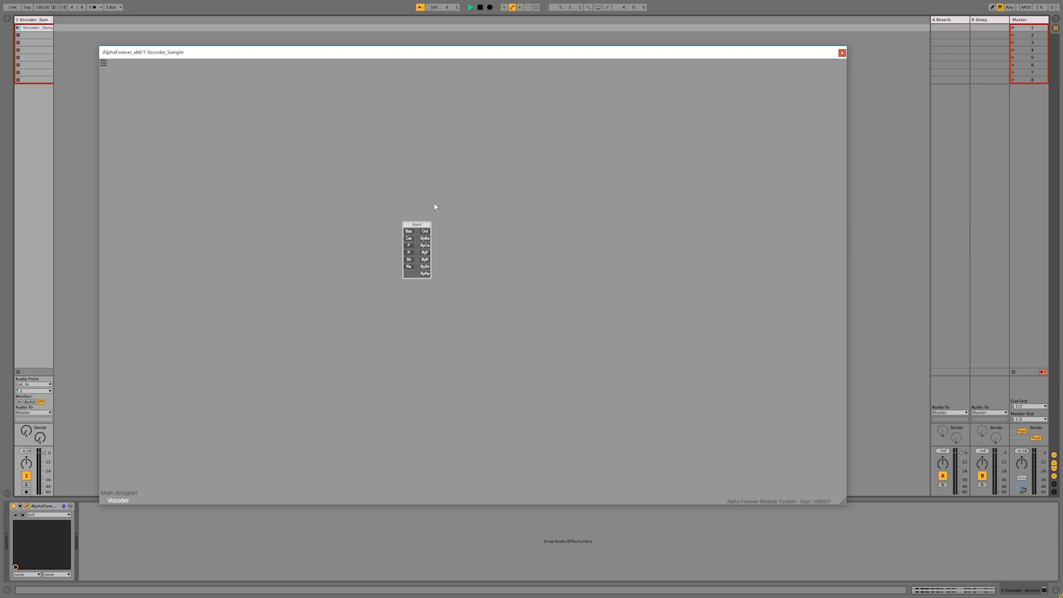
double_click(410, 233)
left_click(378, 226)
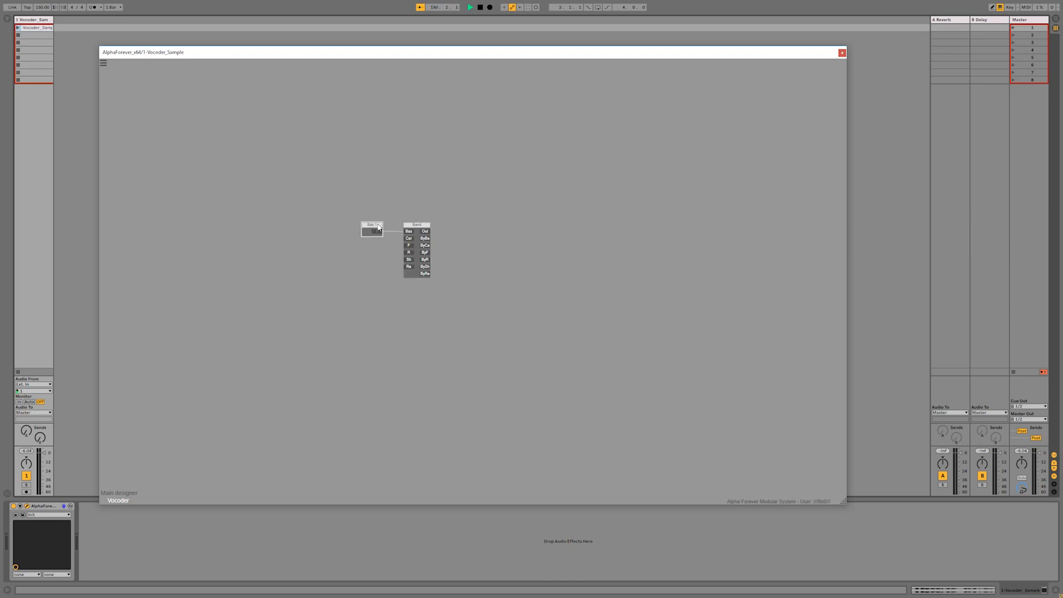
key("Delete")
- Create an input for each of the Band module's six ports: Bas, Car, F, R, Sh and Re
double_click(410, 233)
double_click(409, 240)
double_click(410, 245)
double_click(409, 253)
double_click(410, 259)
double_click(410, 266)
- Stagger the new inputs in two columns, with Car, R and Re farther from the Band module than Bas, F and Sh
left_click(376, 233)
left_click(379, 248)
left_click_drag(370, 270, 352, 235)
scroll(463, 242, "up", 2)
left_click_drag(476, 262, 412, 225)
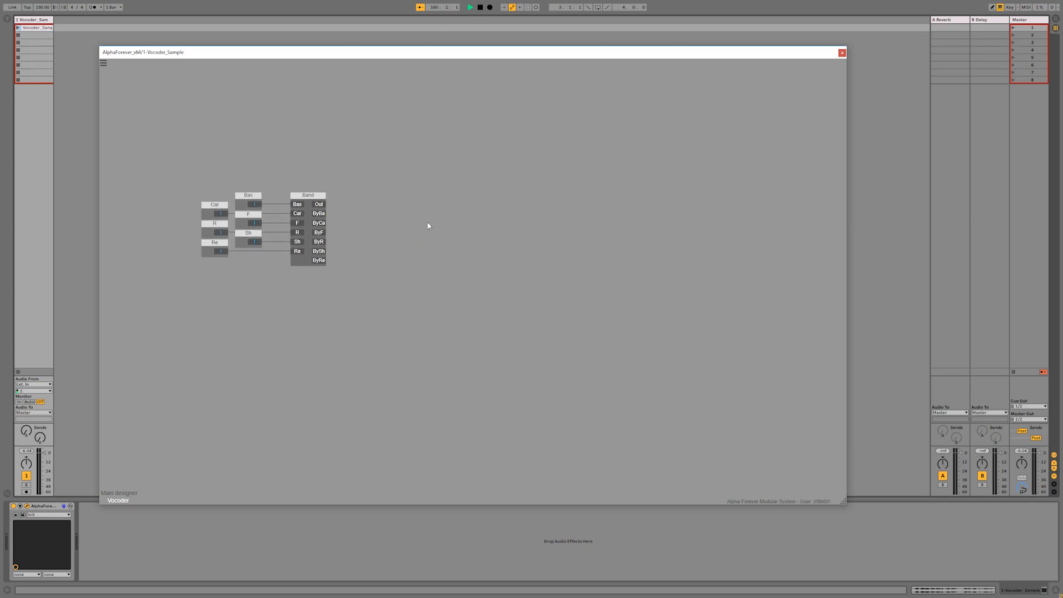
- Add a Mixer 4 Lin module at the height of the Band module and create an output on its Out port
right_click(460, 205)
type("mix")
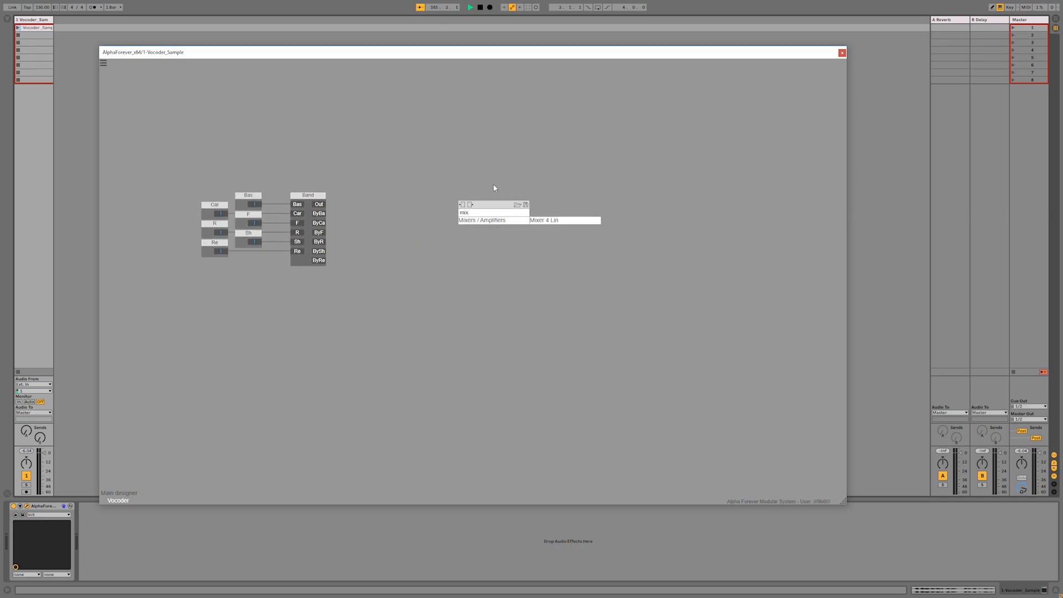
left_click(540, 220)
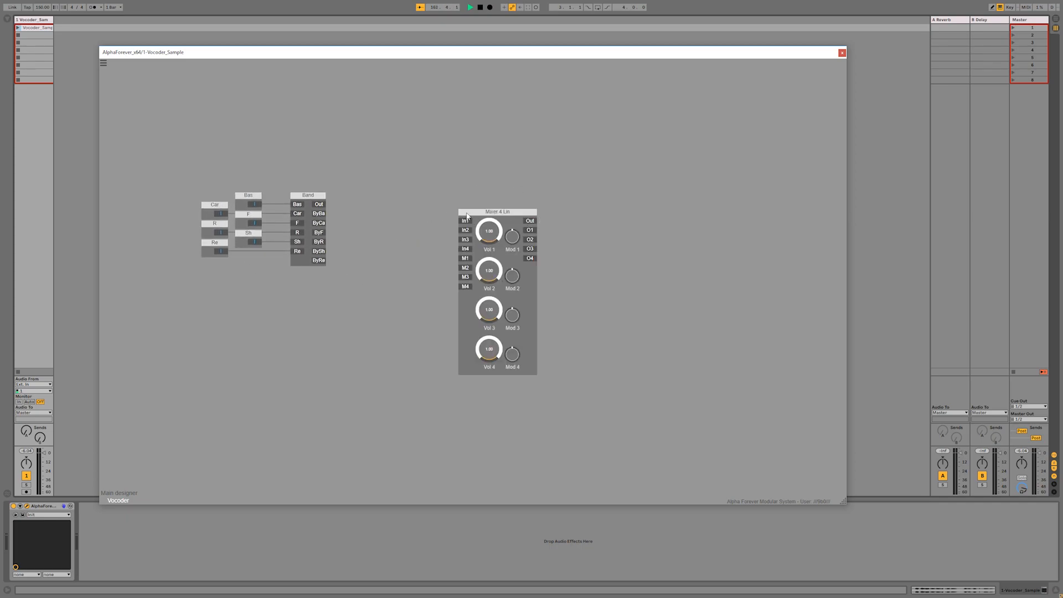
left_click_drag(467, 215, 472, 199)
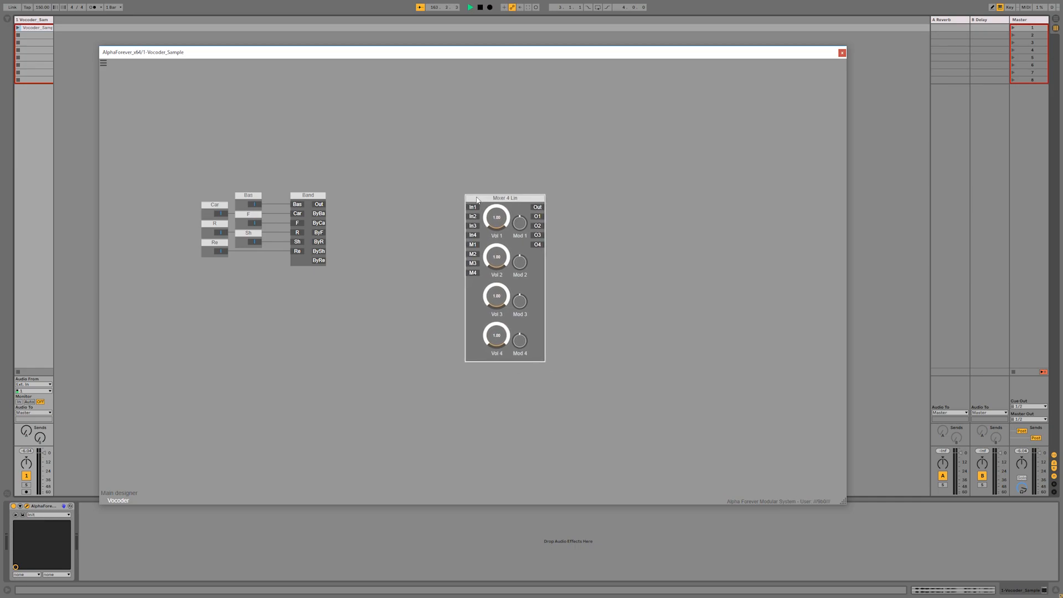
double_click(540, 205)
- Connect Band's Out to the mixer's In1 and move the mixer and its output farther away from Band
left_click_drag(441, 179, 651, 454)
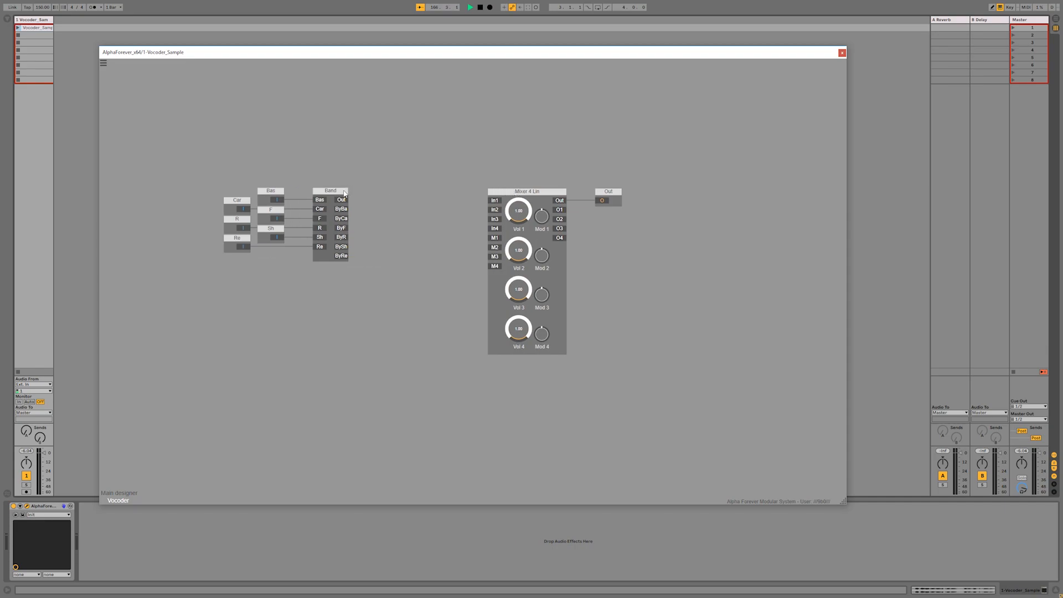
mouse_move(341, 200)
left_mouse_down()
mouse_move(496, 204)
mouse_move(754, 433)
left_mouse_up()
left_click_drag(507, 199, 599, 200)
- Duplicate the Band module three times, spread out the copies and wire Band's pass-through outputs into Band 1's inputs
left_click(336, 196)
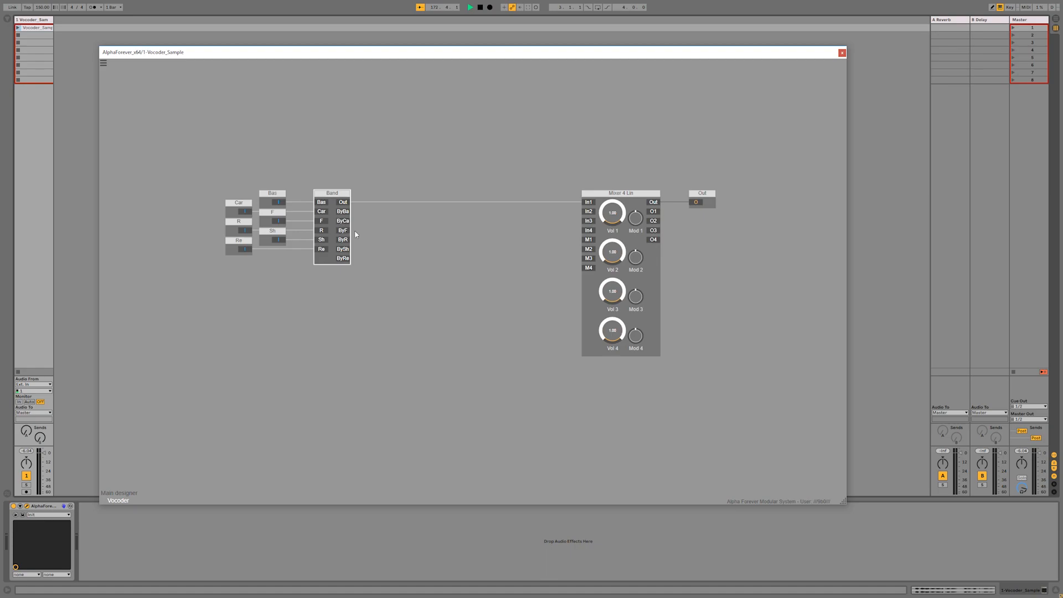
key("ctrl+d")
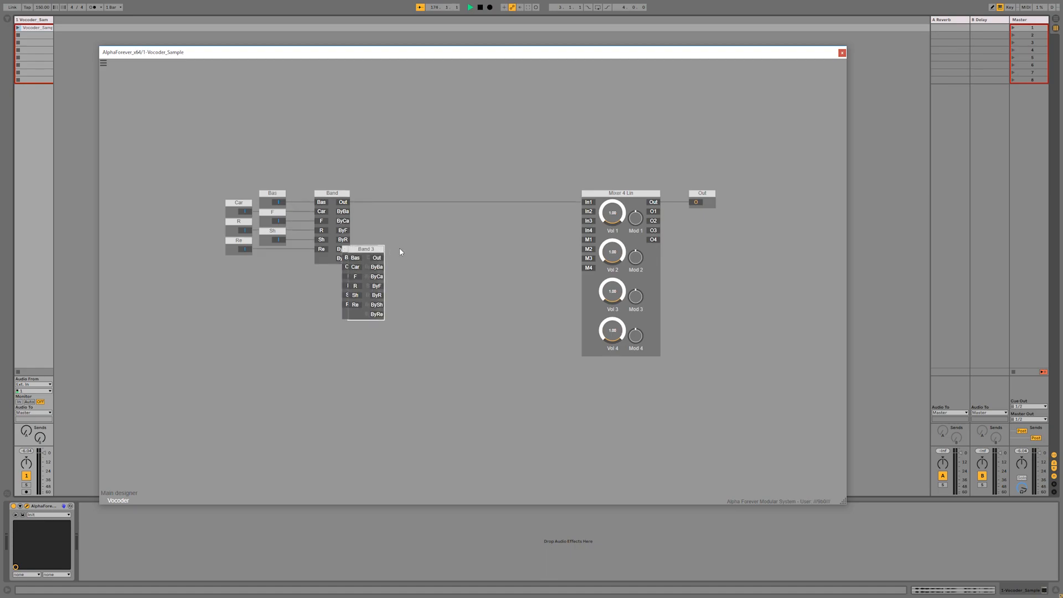
key("ctrl+d")
key("ctrl+d")
left_click_drag(363, 250, 396, 268)
left_click_drag(410, 214, 389, 206)
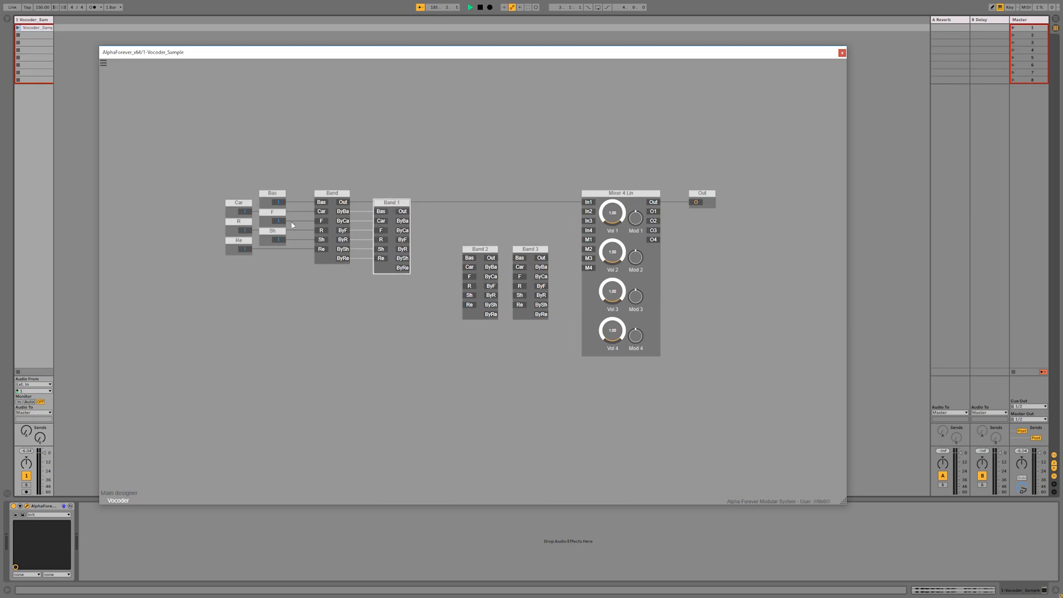
- Connect Band 1's Out to the mixer's In2 and its pass-through outputs to the matching inputs of Band 2
left_click_drag(455, 250, 588, 211)
left_click_drag(441, 245, 470, 267)
left_click_drag(403, 239, 470, 276)
left_click_drag(405, 256, 469, 286)
left_click_drag(405, 259, 470, 305)
- Connect Band 2's Out to mixer In3 and its pass-throughs to Band 3, with Band 3's Out going to In4
left_click_drag(483, 250, 590, 221)
left_click_drag(466, 230, 519, 305)
left_click_drag(522, 249, 522, 222)
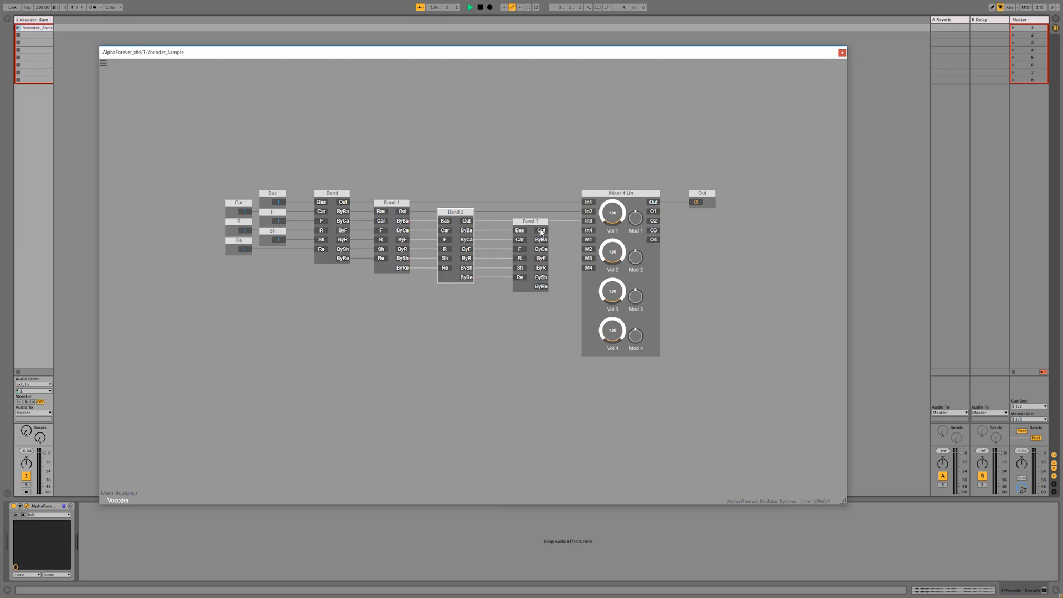
left_click_drag(587, 231, 587, 231)
- Reposition the inputs and the Band modules to leave room for a module between each pair of bands
left_click(410, 164)
left_click_drag(403, 205, 544, 221)
left_click(507, 173)
scroll(506, 173, "down", 2)
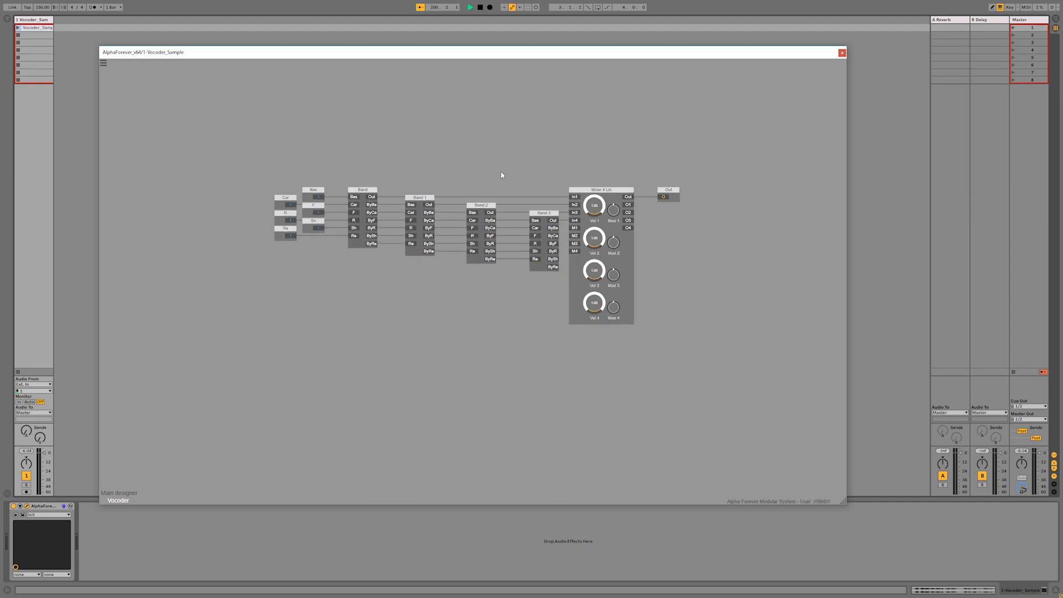
left_click_drag(245, 169, 390, 271)
left_click_drag(374, 195, 403, 201)
left_click(417, 200, "shift")
left_click(484, 207, "shift")
left_click_drag(484, 207, 459, 208)
left_click(406, 170)
scroll(406, 170, "up", 2)
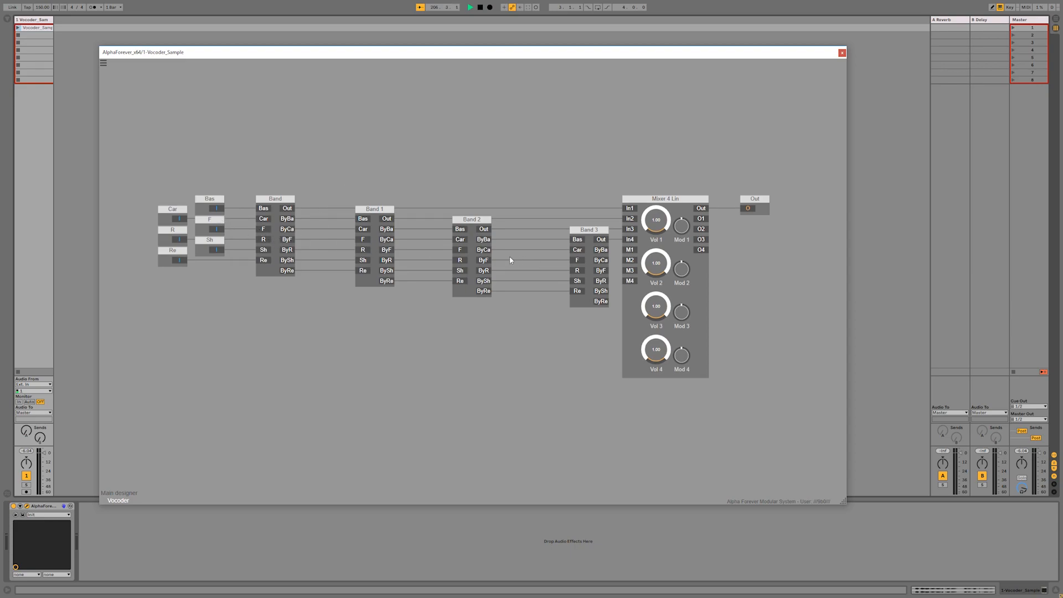
- Insert a Mul module on Band 1's F input and place it between Band and Band 1
right_click(361, 239)
mouse_move(392, 248)
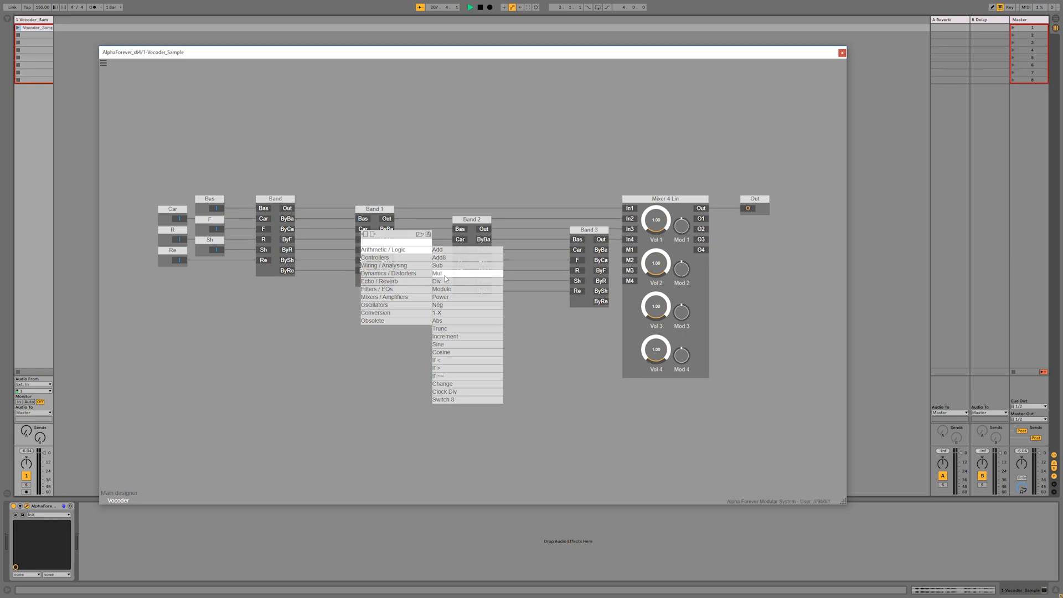
left_click(465, 273)
left_click_drag(303, 230, 329, 237)
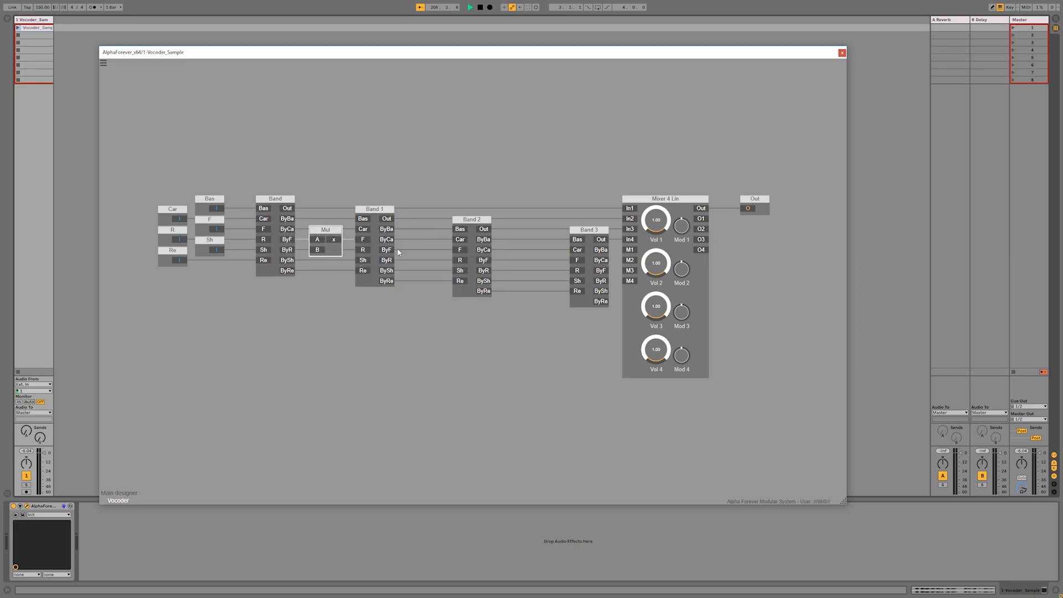
- Insert a Mul module on Band 2's F input and place it between Band 1 and Band 2
right_click(459, 244)
mouse_move(487, 261)
left_click(555, 286)
left_click_drag(403, 240, 428, 239)
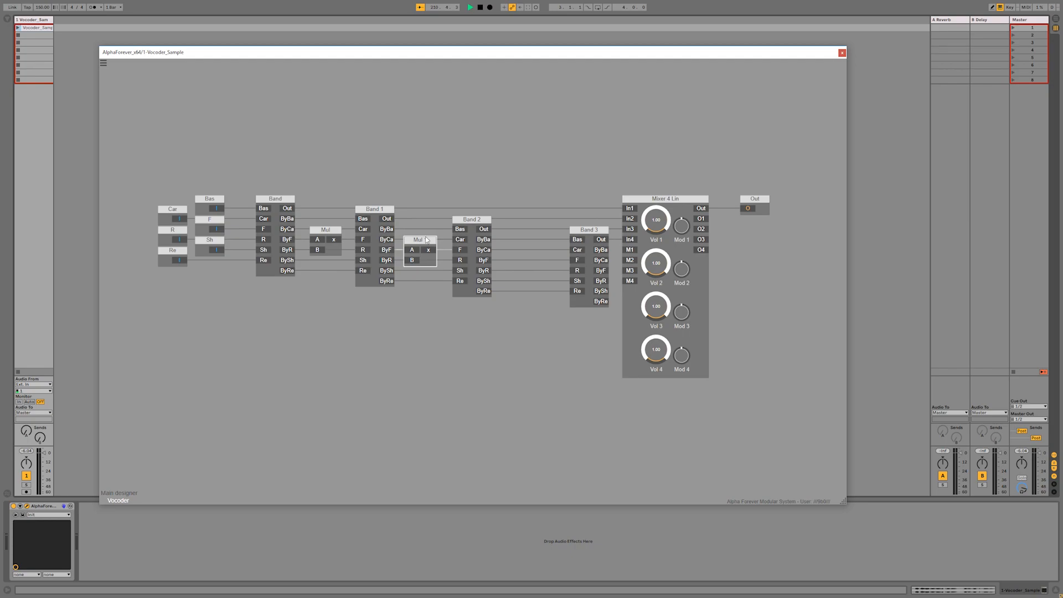
- Insert a Mul module on Band 3's F input and place it between Band 2 and Band 3
right_click(581, 263)
mouse_move(609, 277)
left_click(669, 300)
left_click_drag(512, 250, 530, 250)
left_click_drag(417, 240, 419, 241)
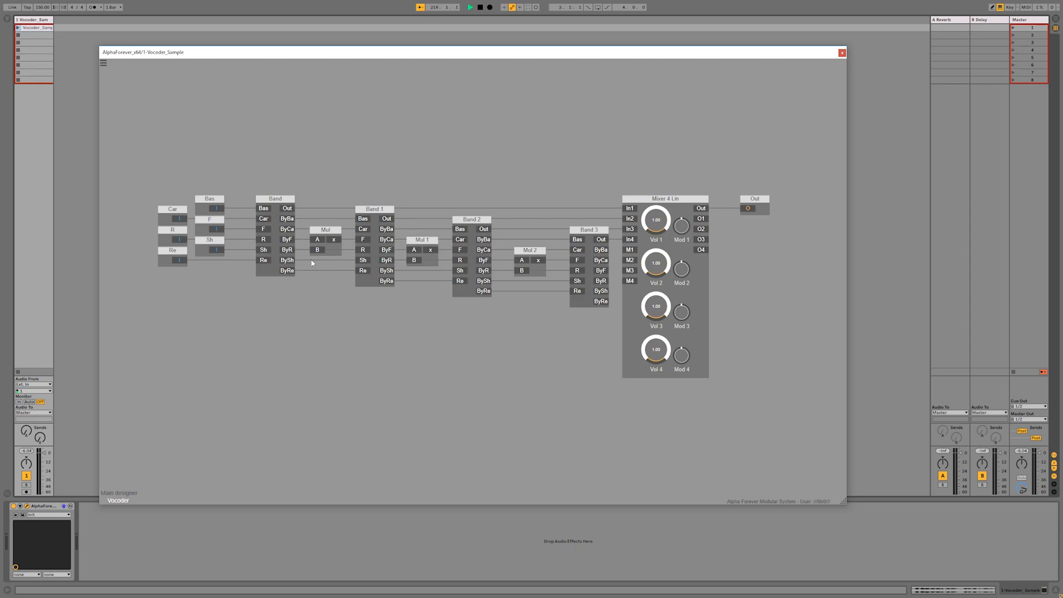
- Create an input named Rat on the first Mul's B port and connect it to the B ports of Mul 1 and Mul 2
double_click(313, 251)
left_click_drag(271, 242, 414, 260)
double_click(266, 290)
type("Rat")
key("Return")
left_click_drag(340, 299, 523, 271)
- Insert a Con module on Mul 1's B wire below Band 1, and align the Rat input beneath Band
right_click(429, 259)
mouse_move(428, 284)
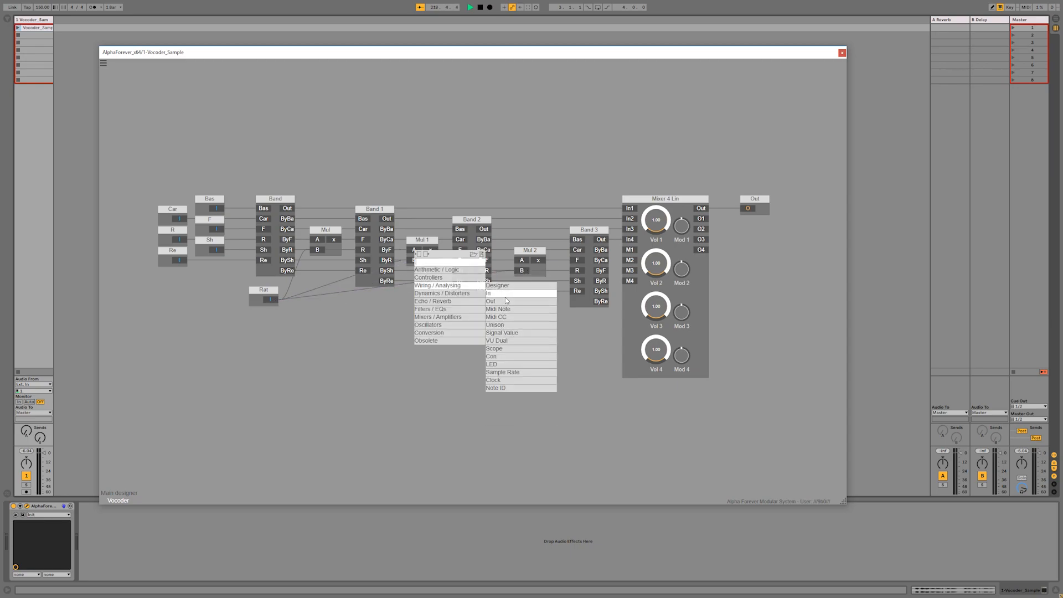
left_click(492, 356)
left_click_drag(356, 260, 381, 290)
left_click(375, 216)
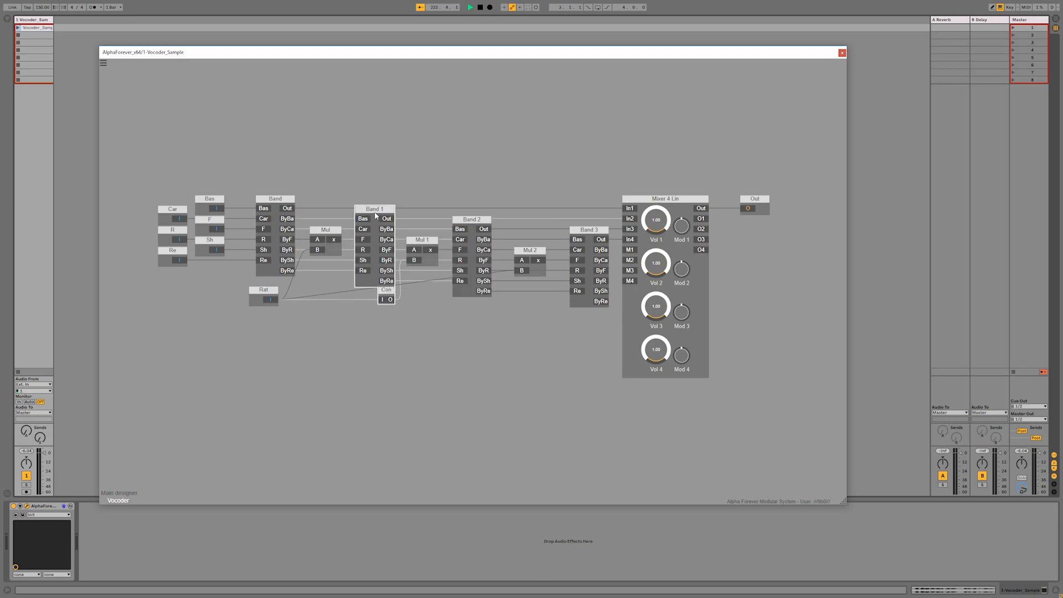
left_click(282, 203)
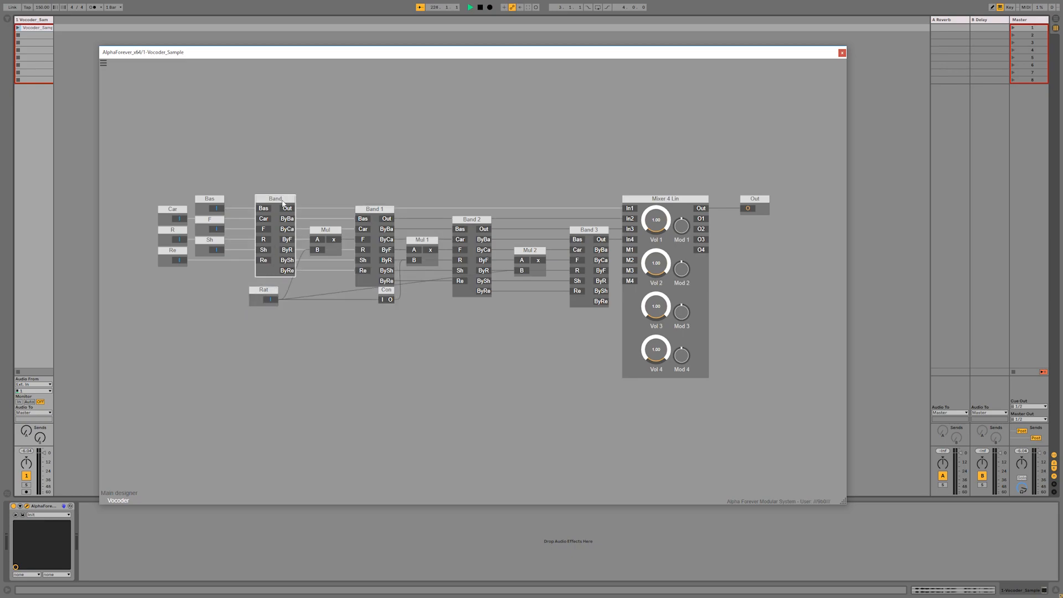
left_click(262, 291)
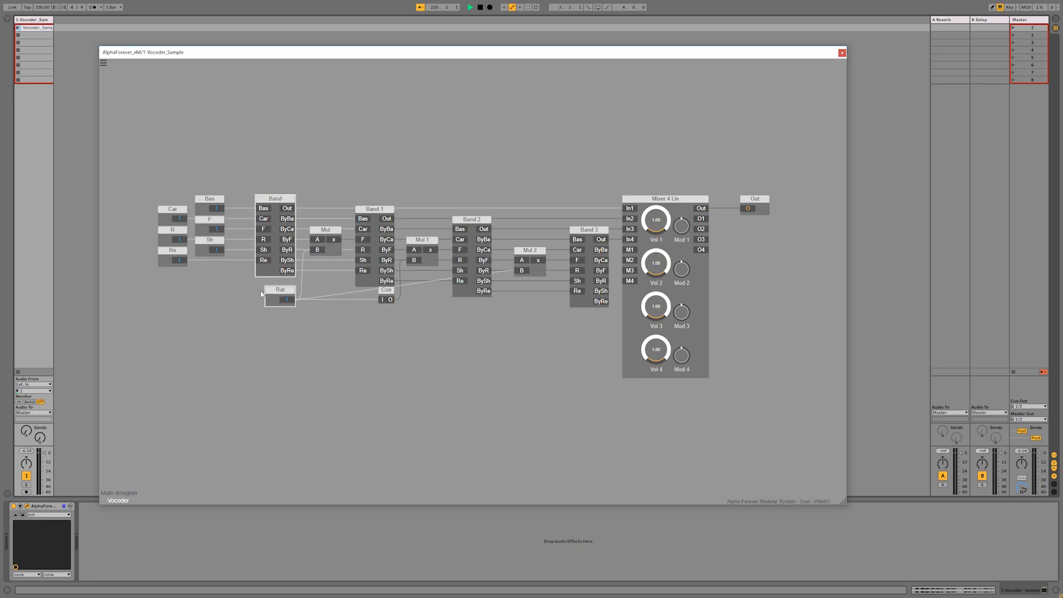
left_click(394, 322)
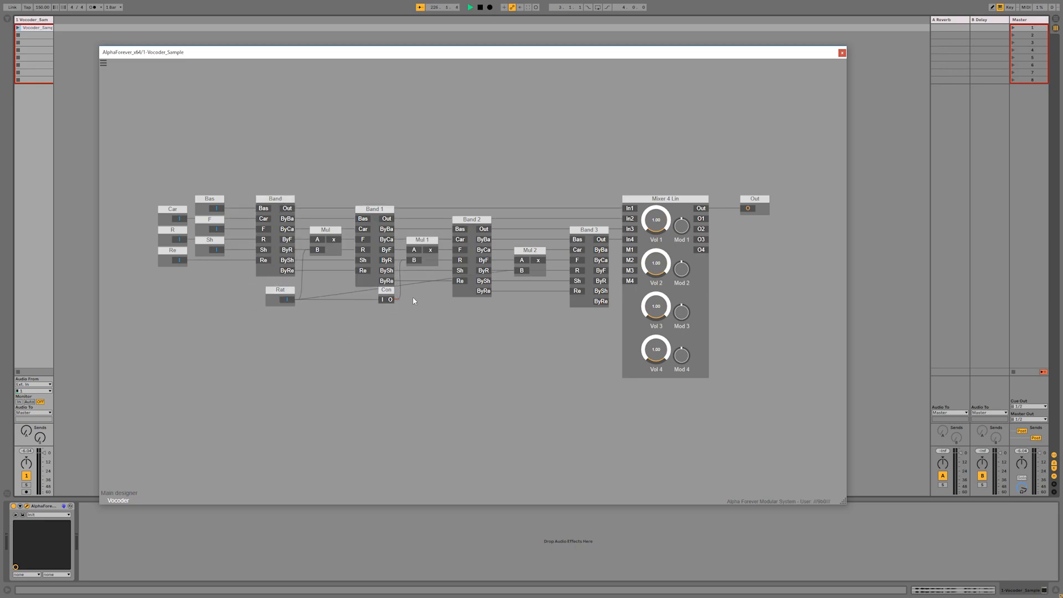
- Insert a Con module on Mul 2's B wire below Band 2, and move the Rat and Con row lower
right_click(519, 276)
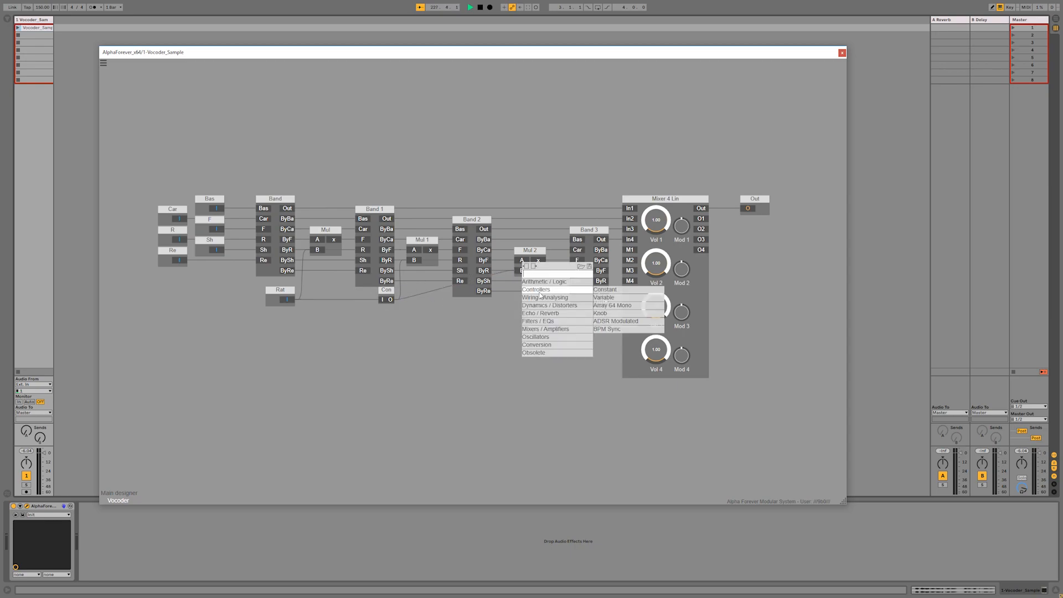
mouse_move(554, 297)
left_click(613, 372)
left_click_drag(459, 265, 457, 294)
left_click(474, 223)
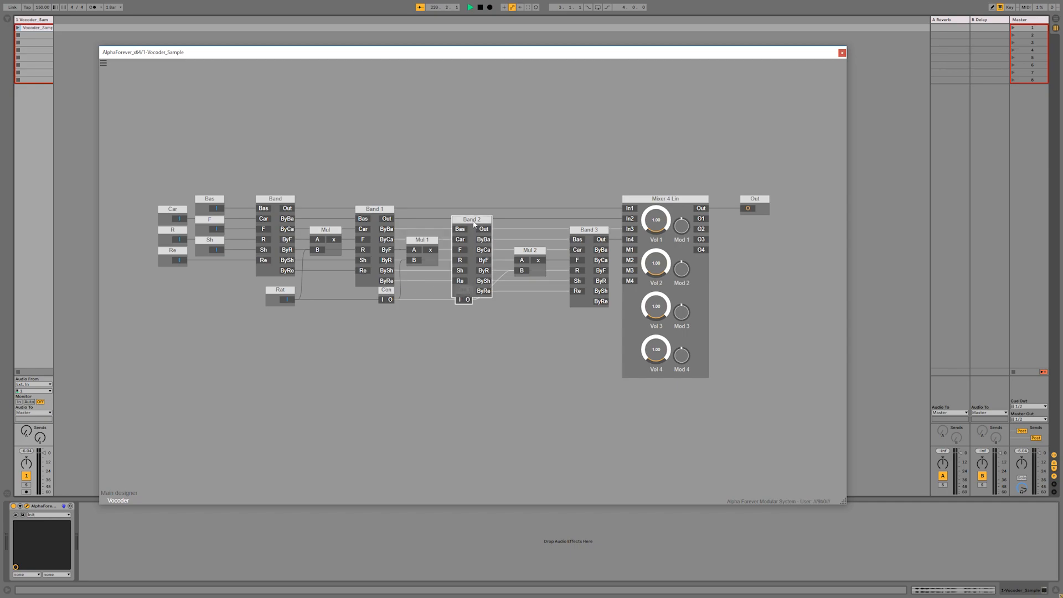
left_click_drag(246, 318, 522, 280)
left_click_drag(275, 296, 277, 312)
left_click(413, 331)
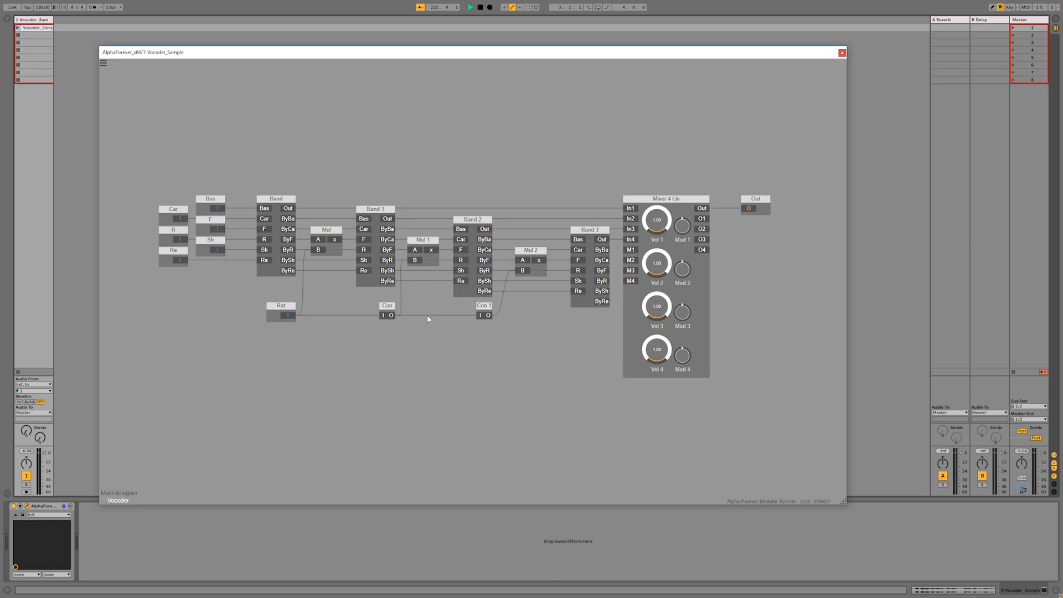
- Shift Mul 2, and then Band 3 with the mixer and its output, closer to the preceding bands
left_click_drag(530, 255, 519, 256)
scroll(535, 327, "down", 3)
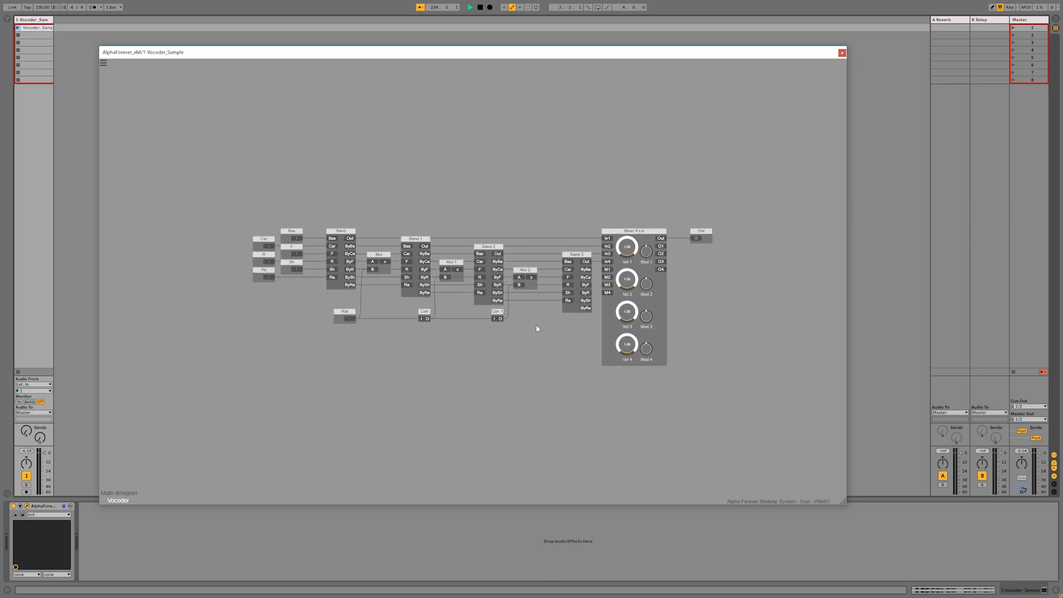
double_click(549, 398)
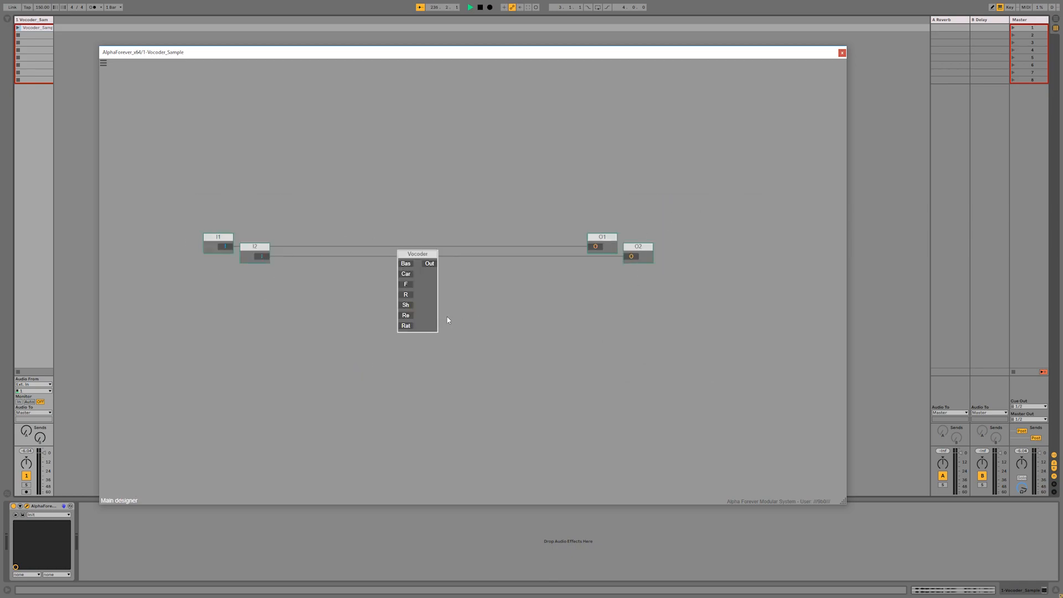
double_click(422, 317)
left_click_drag(546, 392, 710, 182)
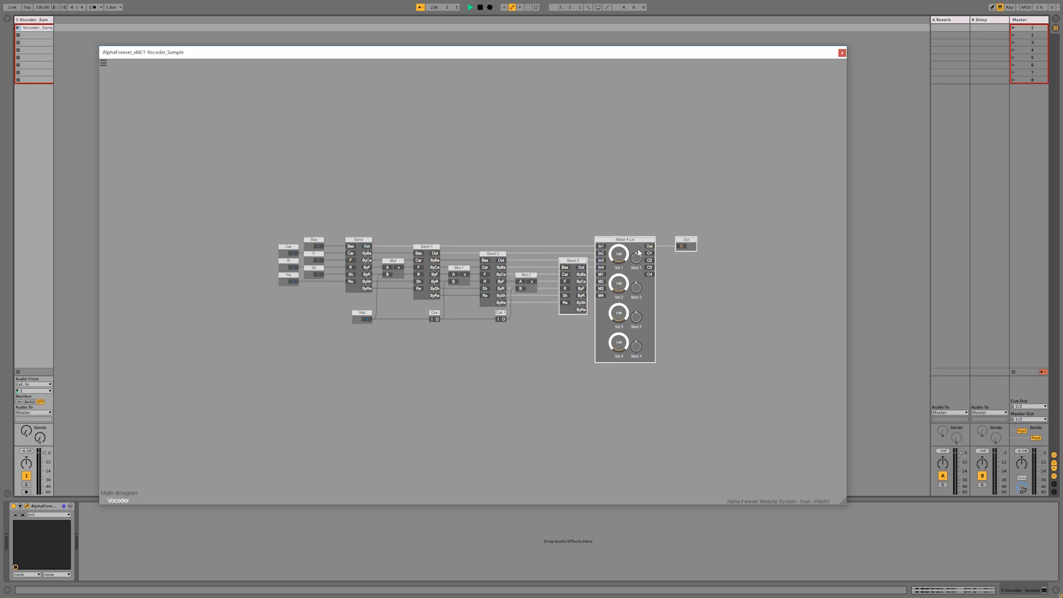
left_click_drag(637, 243, 624, 243)
left_click(429, 174)
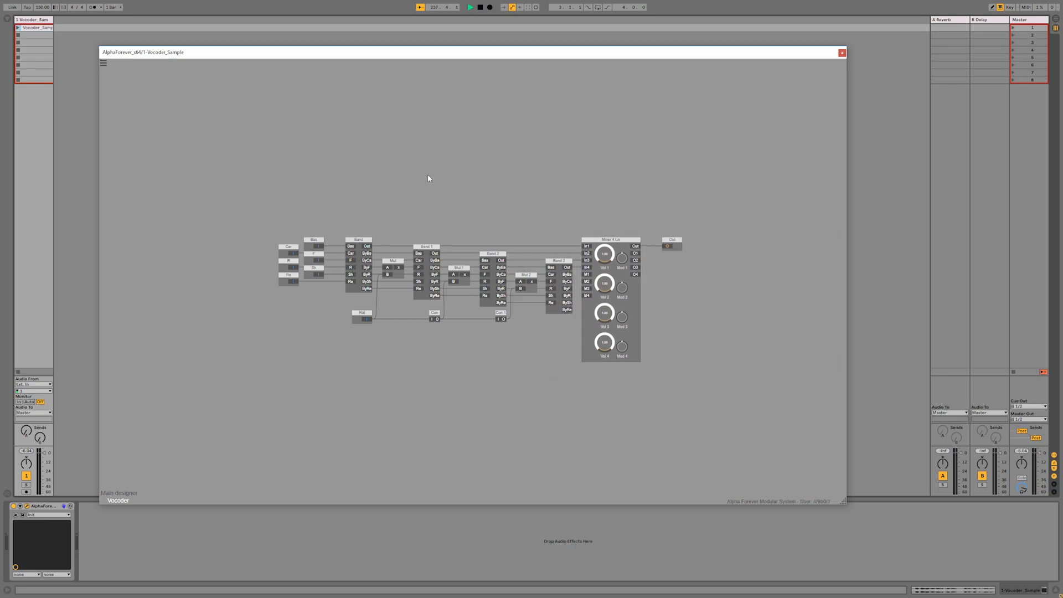
scroll(456, 199, "up", 3)
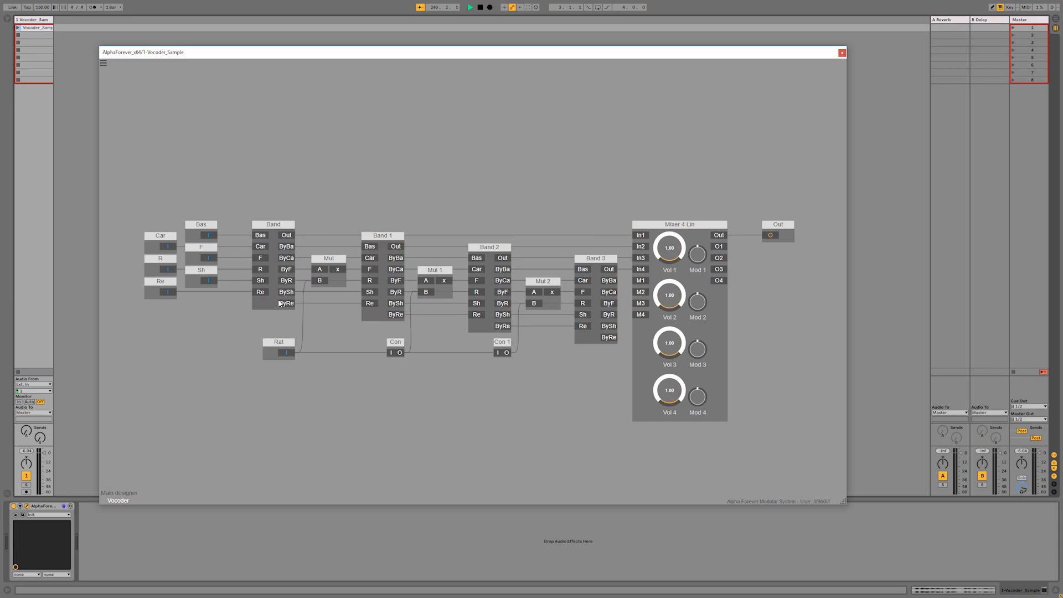
- In the Main designer, line up the Vocoder module with O1 and connect its Out to both O1 and O2
double_click(447, 150)
left_click_drag(417, 253, 595, 246)
left_click_drag(442, 247, 443, 253)
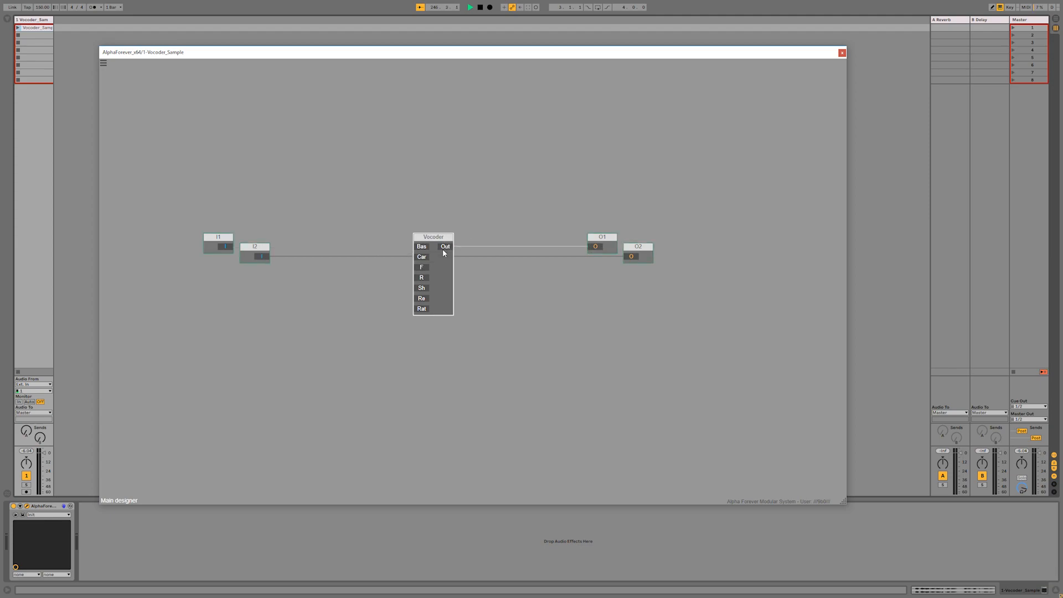
left_click_drag(604, 262, 631, 256)
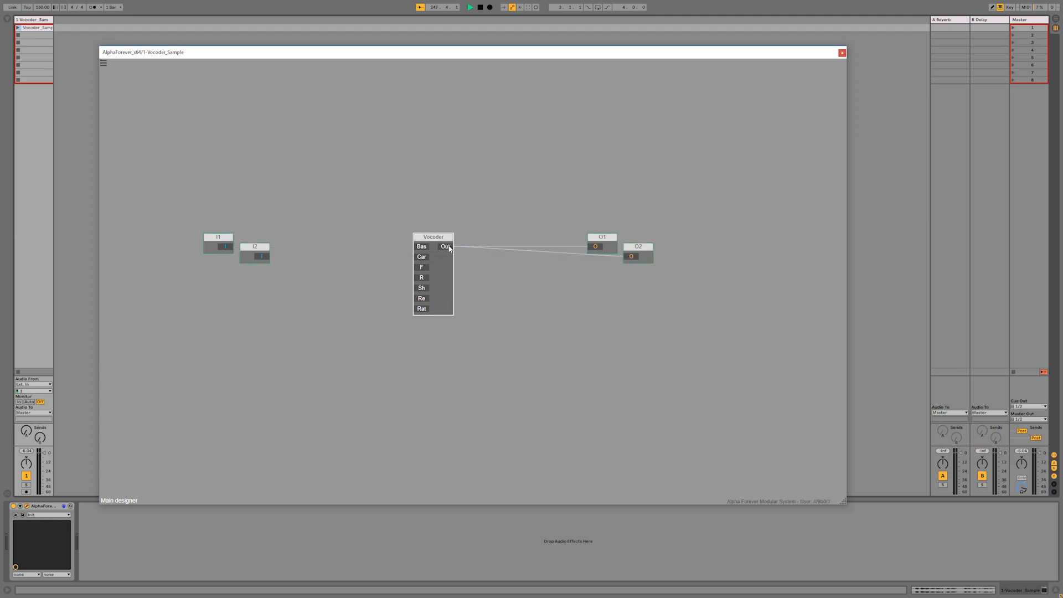
- Insert a Gain Lin module after Vocoder's Out, feeding both of its inputs and wiring its O1 and O2 to the main outputs
double_click(451, 247)
type("gain")
left_click(539, 257)
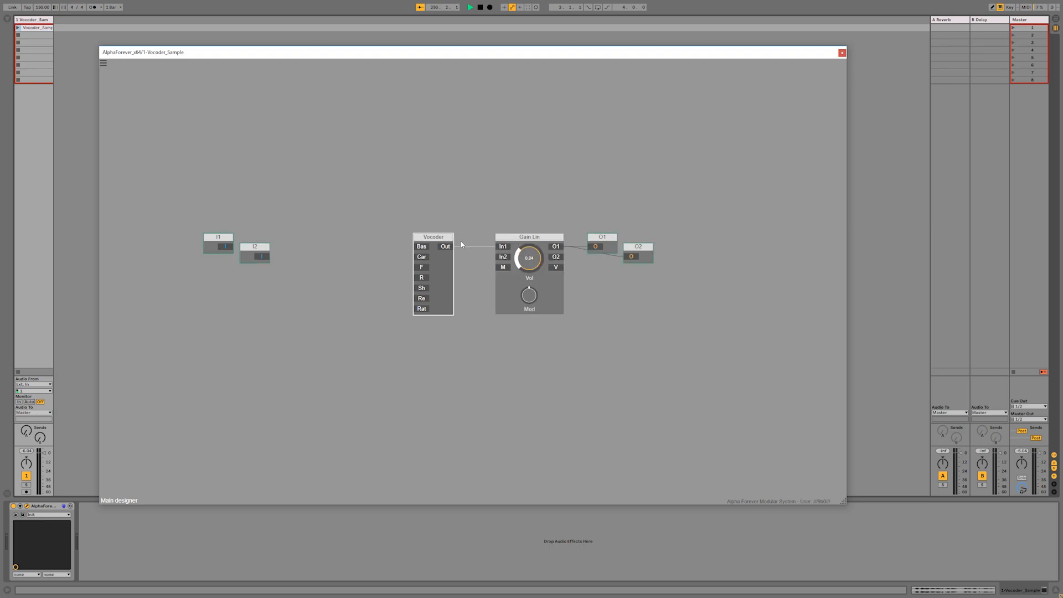
left_click_drag(491, 257, 630, 256)
left_click(628, 223)
left_click_drag(526, 191, 526, 193)
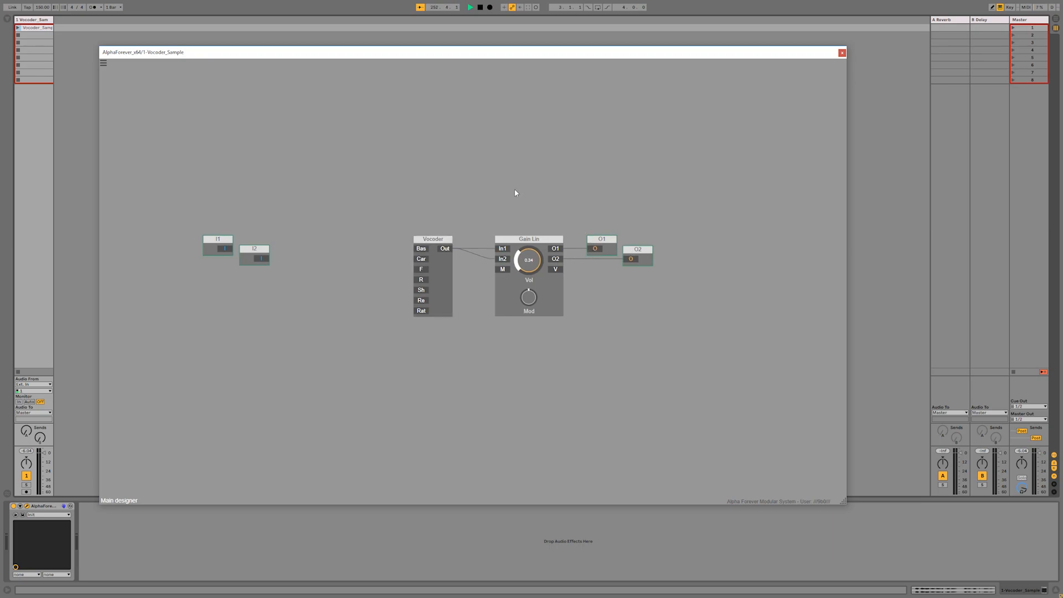
- Remove the I2 input, connect I1 to the Vocoder's Car port and move I1 next to the Vocoder
left_click(261, 251)
left_click(266, 250)
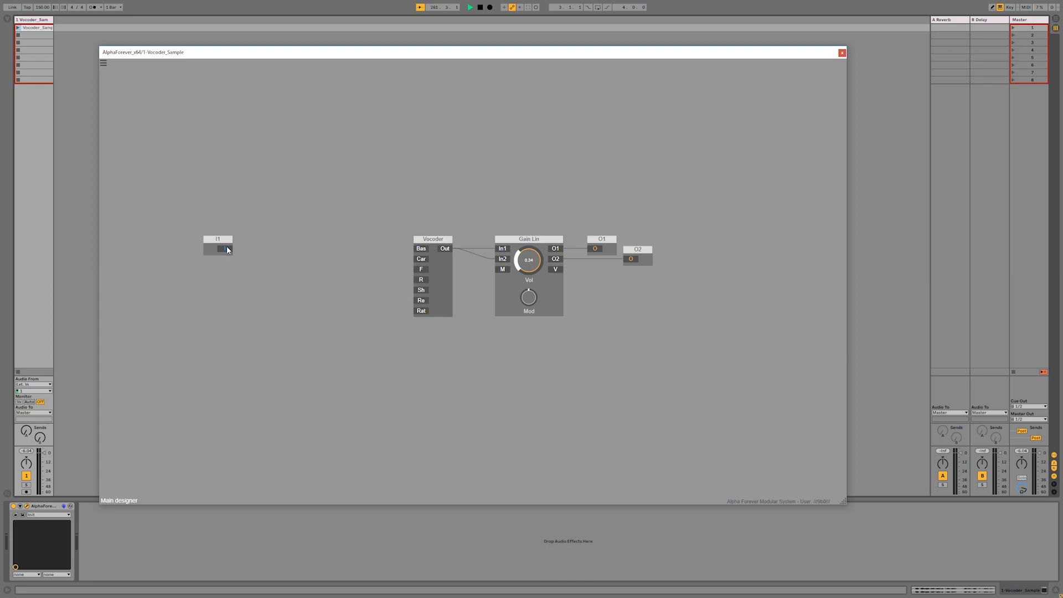
left_click_drag(226, 250, 420, 258)
left_click_drag(222, 240, 378, 251)
- Add an OSC Multi oscillator module and connect its O output to the Vocoder's Bas port
right_click(198, 218)
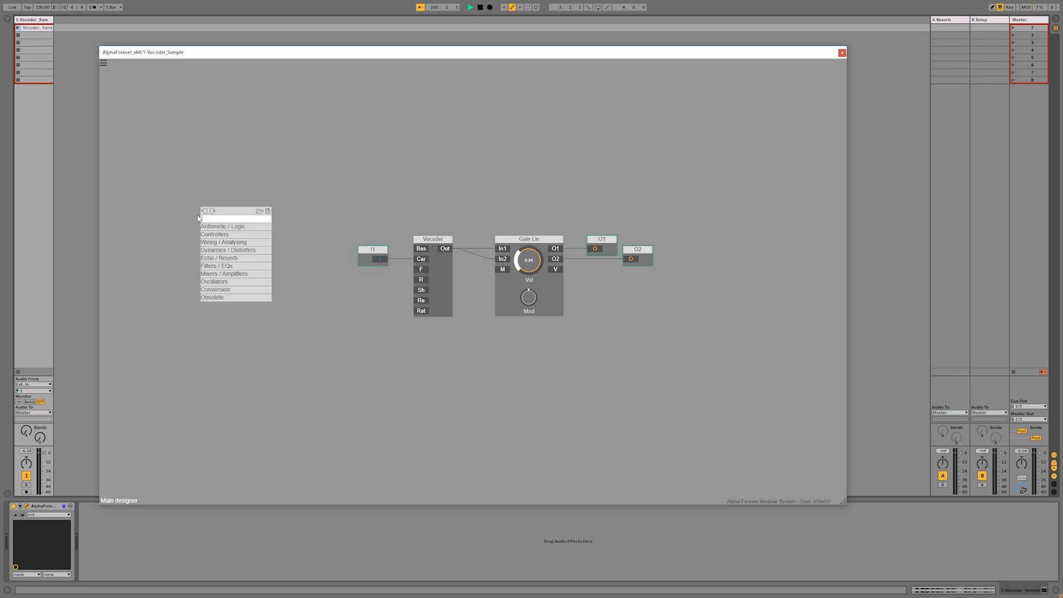
type("osc")
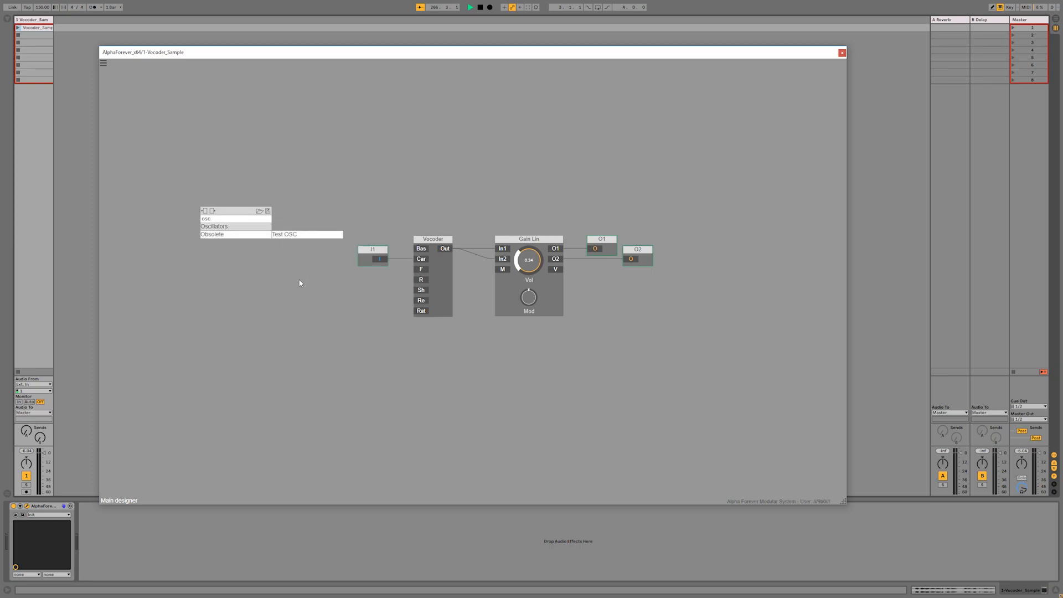
left_click(286, 282)
left_click_drag(282, 229, 420, 248)
- Attach value modules to the OSC Multi's P and V inputs and place them in front of the oscillator
left_click_drag(253, 218, 209, 254)
left_click(229, 396)
double_click(202, 248)
left_click_drag(259, 260, 143, 247)
left_click_drag(290, 174, 266, 160)
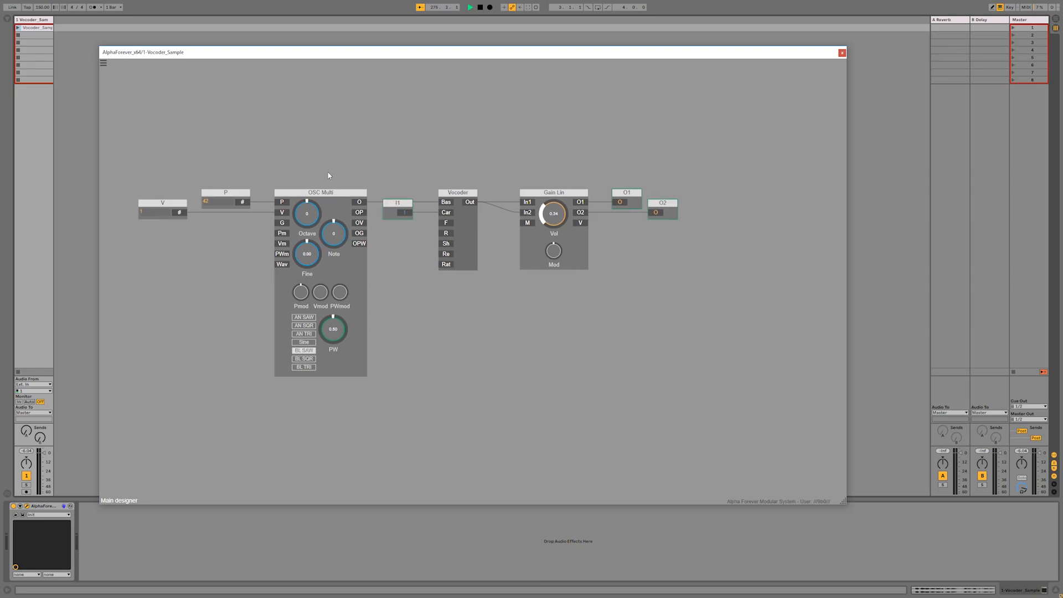
- Move the V, P, OSC Multi and I1 modules together further away from the Vocoder
scroll(382, 164, "down", 2)
left_click_drag(415, 163, 204, 316)
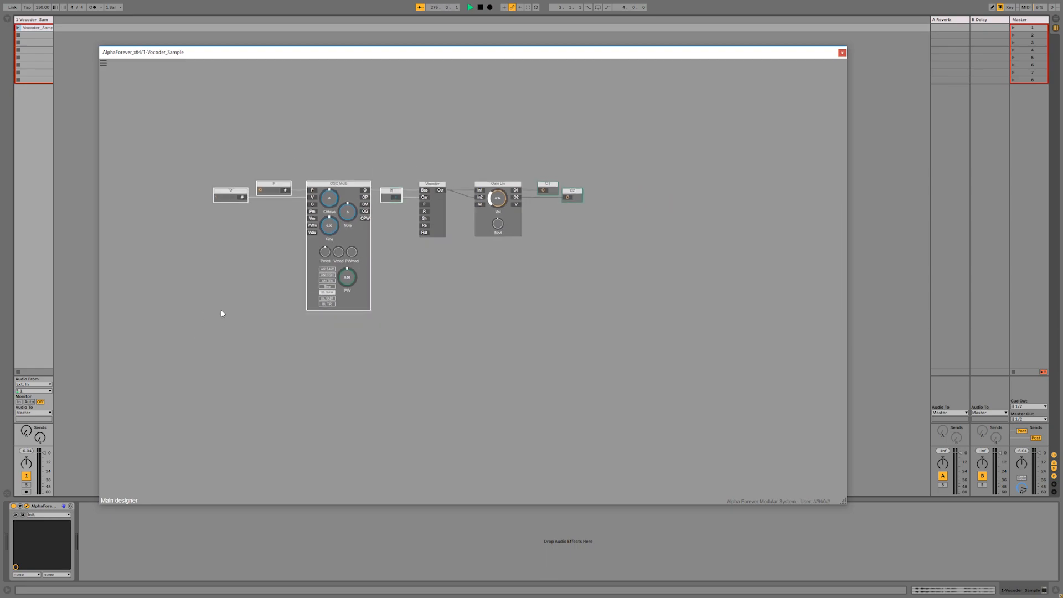
left_click_drag(391, 190, 247, 191)
left_click_drag(295, 221, 370, 238)
scroll(391, 277, "up", 1)
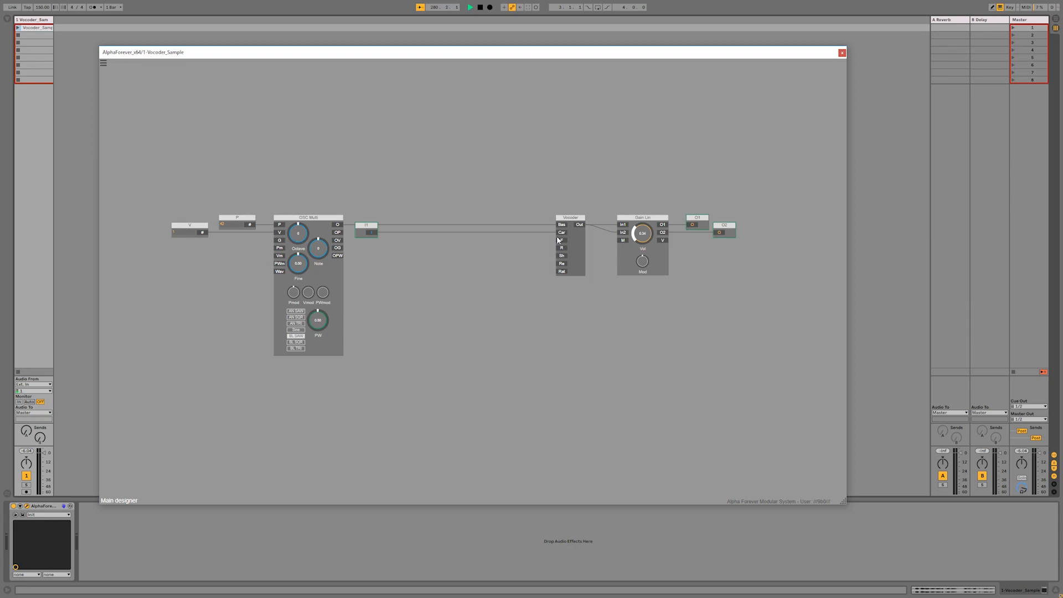
- Add a control knob to the Vocoder's F port with a range from 80 to 1000
left_click_drag(558, 240, 403, 252)
left_click(397, 265)
type("80")
key("Return")
left_click(401, 271)
type("1000")
left_click(456, 271)
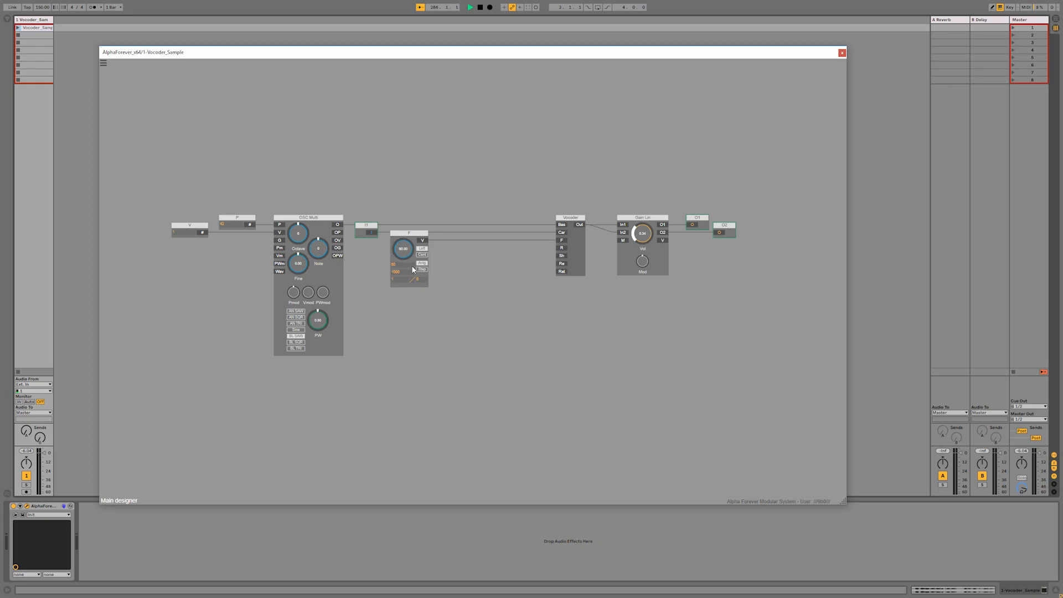
- Add a control knob to the Vocoder's R port, set its minimum to 0.01 and turn it to about 0.14
left_click_drag(562, 249, 408, 250)
double_click(450, 272)
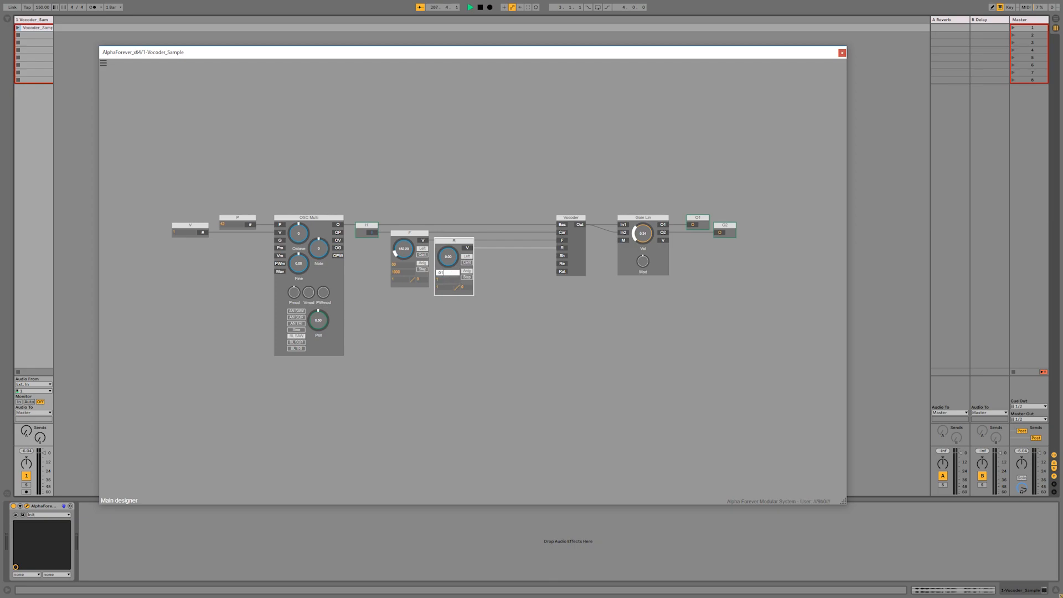
type(".01")
key("Return")
left_click_drag(454, 253, 455, 250)
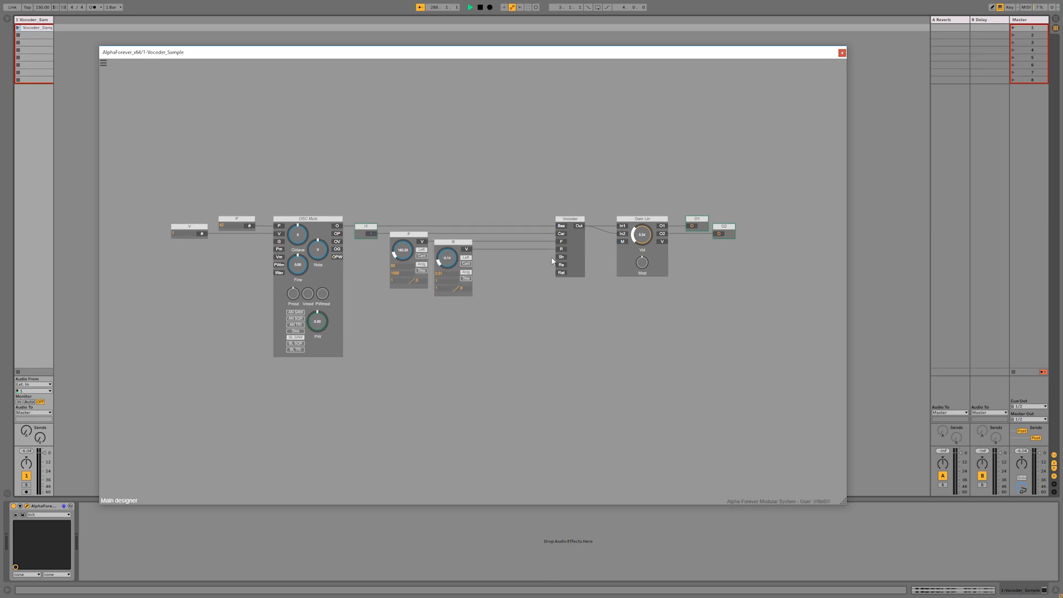
- Add a control knob to the Vocoder's Sh port and set its maximum to 16000
left_click_drag(560, 260, 503, 254)
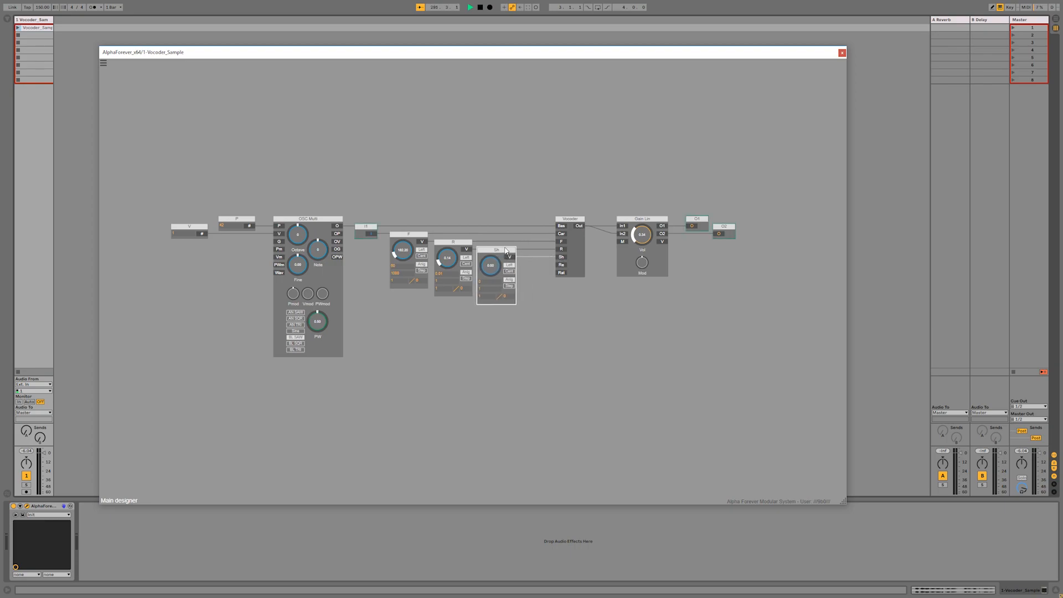
double_click(486, 288)
left_click(531, 284)
left_click_drag(531, 285, 459, 286)
double_click(419, 290)
type("16000")
key("Return")
- Move the Vocoder, Gain Lin, O1 and O2 modules together further away from the control knobs
left_click_drag(686, 179, 495, 311)
left_click_drag(505, 231, 556, 231)
left_click(505, 288)
- Add a control knob to the Vocoder's Re port with a range from 50 to 2000
left_click_drag(541, 271, 465, 293)
double_click(464, 297)
type("20")
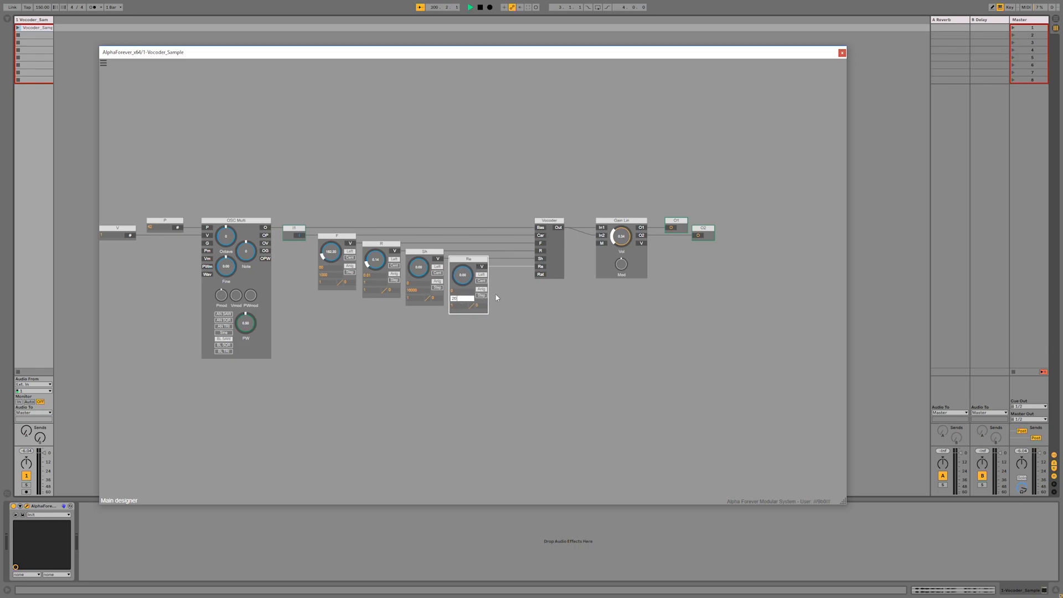
type("00")
left_click(510, 291)
double_click(462, 291)
type("50")
left_click(503, 296)
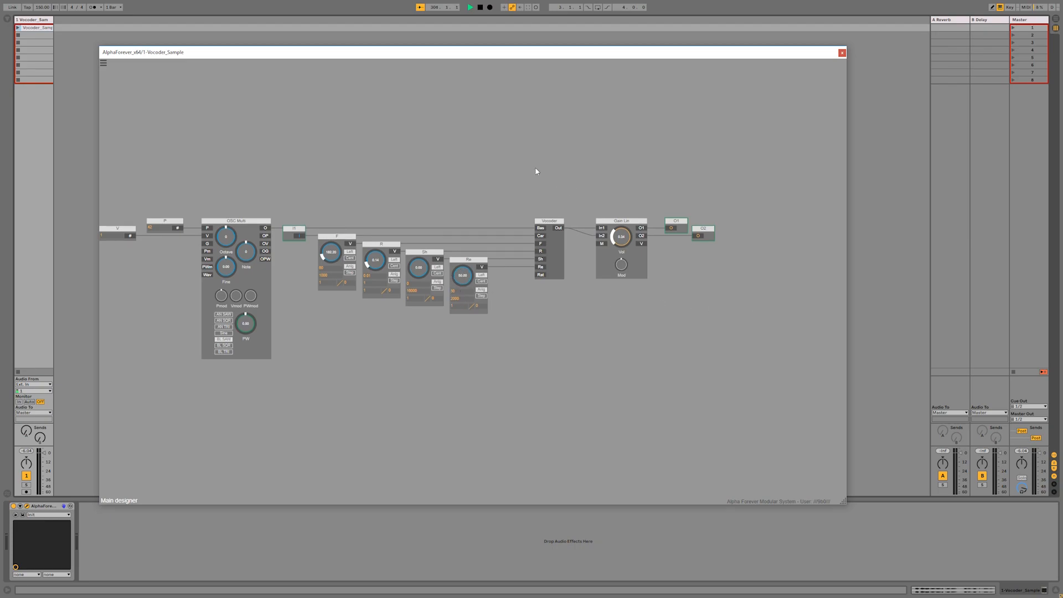
- Add a control knob to the Vocoder's Rat port with a range from 1 to 16
double_click(540, 274)
left_click_drag(510, 269, 512, 269)
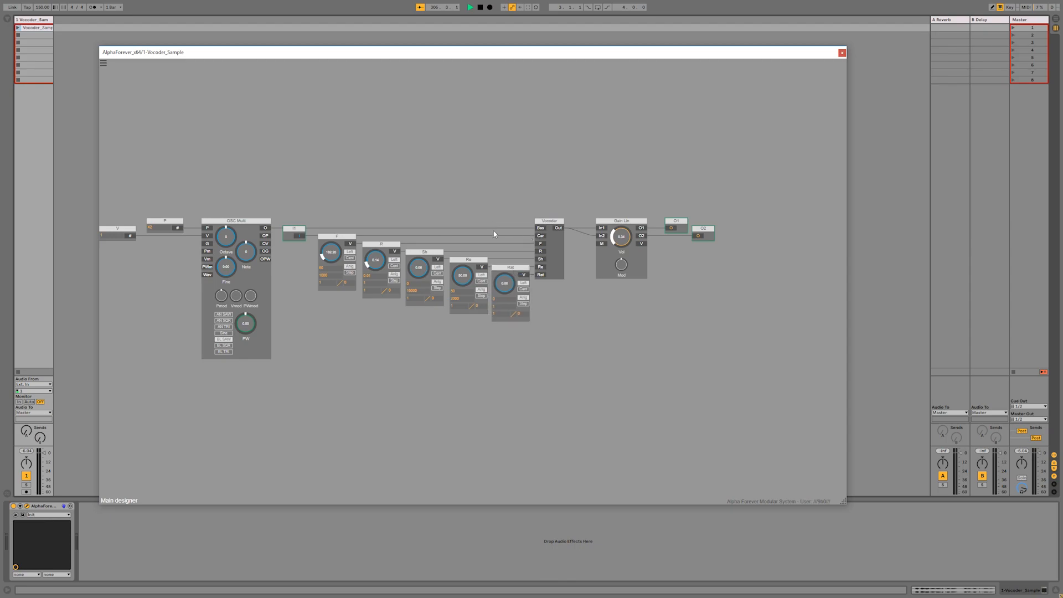
double_click(500, 299)
type("1")
key("Tab")
type("16")
key("Return")
left_click(568, 307)
- Set the curve value of both the Rat and Re control knobs to 2
double_click(502, 314)
type("2")
key("Return")
double_click(468, 308)
type("2")
key("Return")
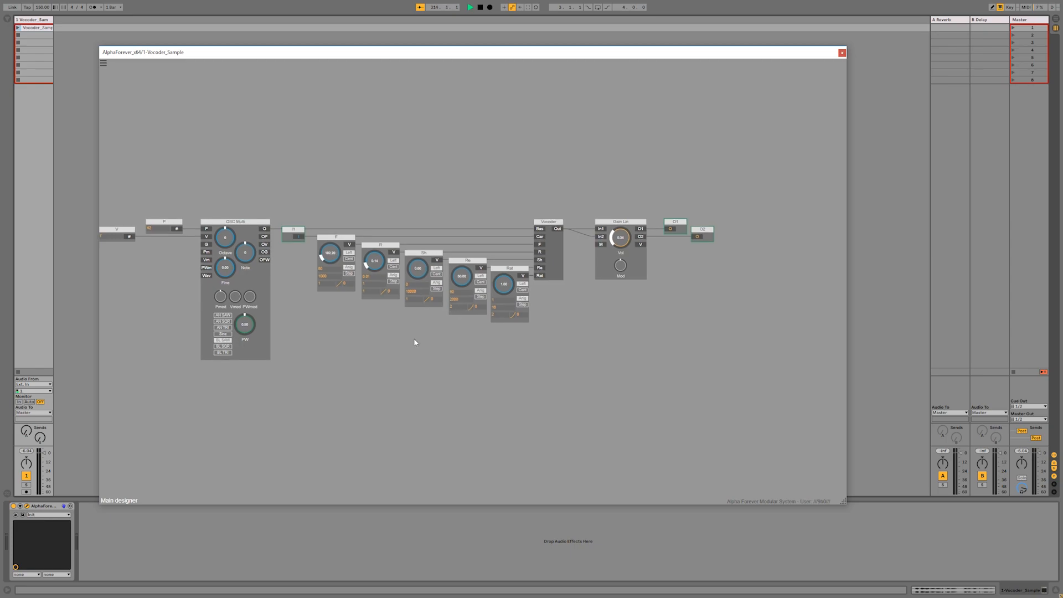
- Lower the Gain Lin volume and adjust the Rat, F, oscillator Octave and Re knobs while the clip plays
left_click_drag(391, 339, 429, 346)
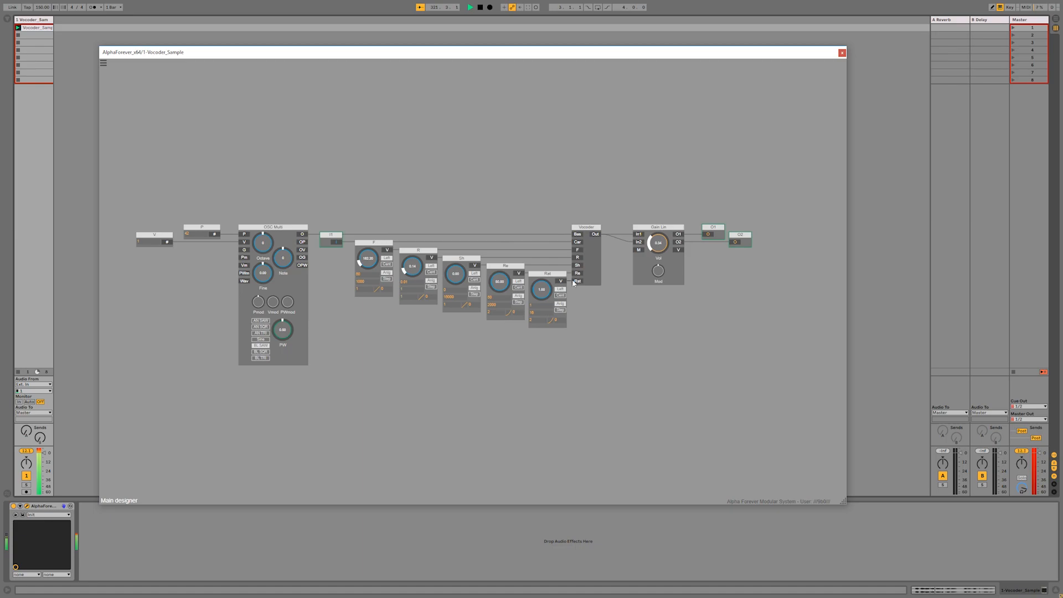
left_click_drag(657, 244, 657, 260)
left_click_drag(541, 296, 509, 264)
mouse_move(367, 259)
left_mouse_down()
mouse_move(371, 246)
mouse_move(369, 257)
left_mouse_up()
mouse_move(262, 245)
left_mouse_down()
mouse_move(272, 218)
mouse_move(272, 234)
left_mouse_up()
mouse_move(489, 292)
left_mouse_down()
mouse_move(502, 266)
mouse_move(499, 285)
left_mouse_up()
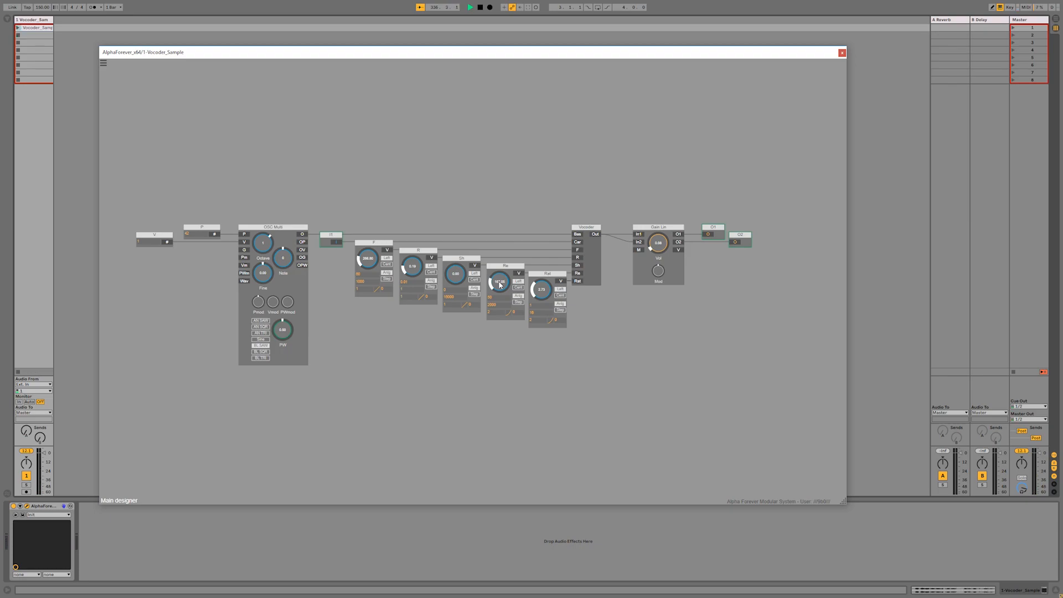
- Open the Vocoder module's designer and move its Car, Bas, F, R, Sh and Re inputs further away from Band
double_click(596, 255)
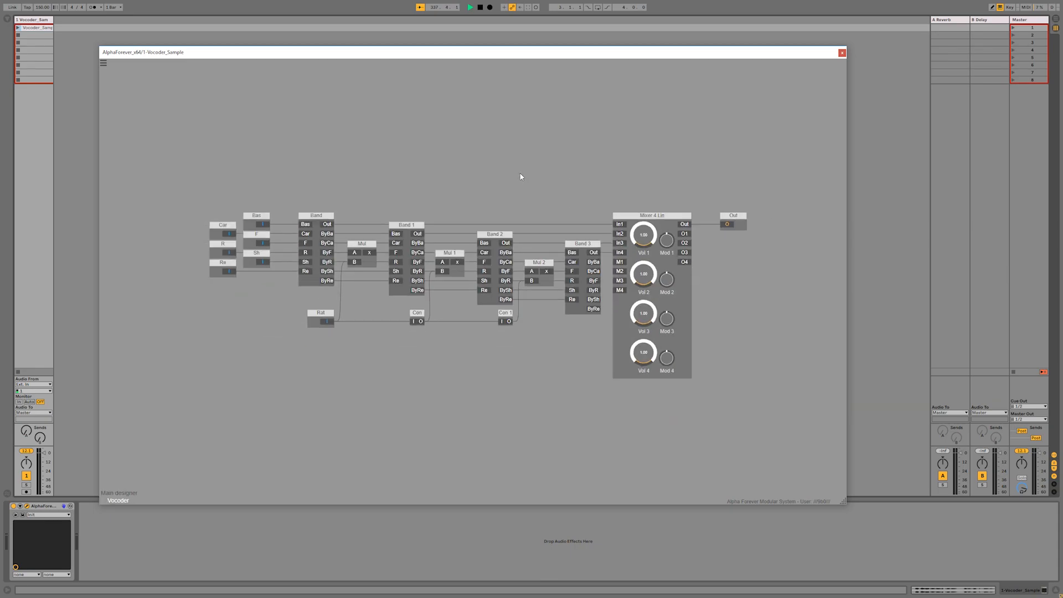
left_click_drag(223, 185, 298, 281)
left_click_drag(285, 213, 179, 213)
left_click(240, 211)
- Insert a Mul module on the F connection ahead of Band and attach a value module to its B input
right_click(324, 240)
mouse_move(360, 244)
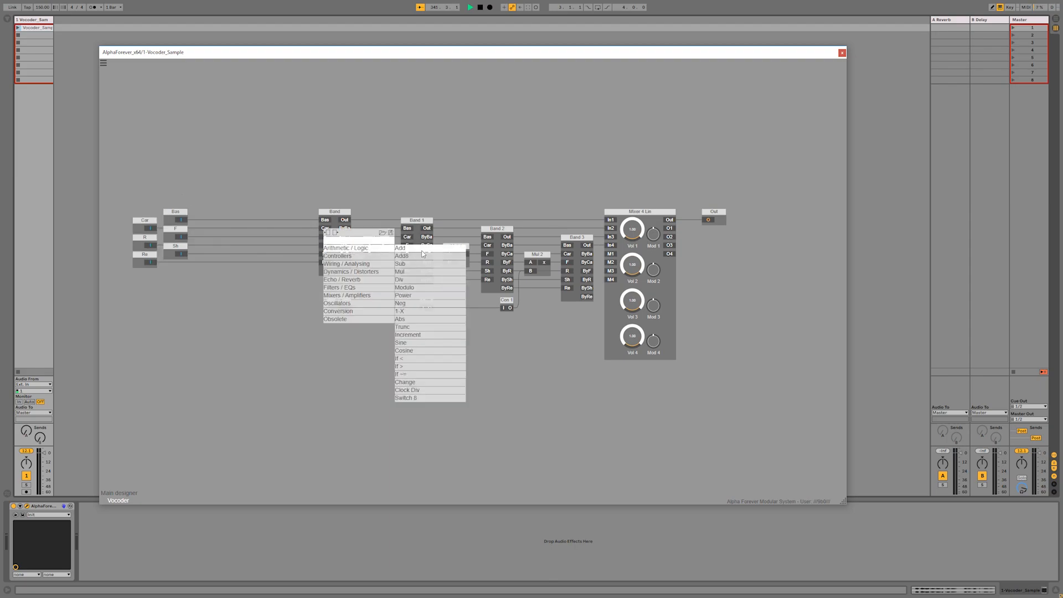
left_click(437, 268)
left_click_drag(270, 222, 254, 240)
left_click(281, 185)
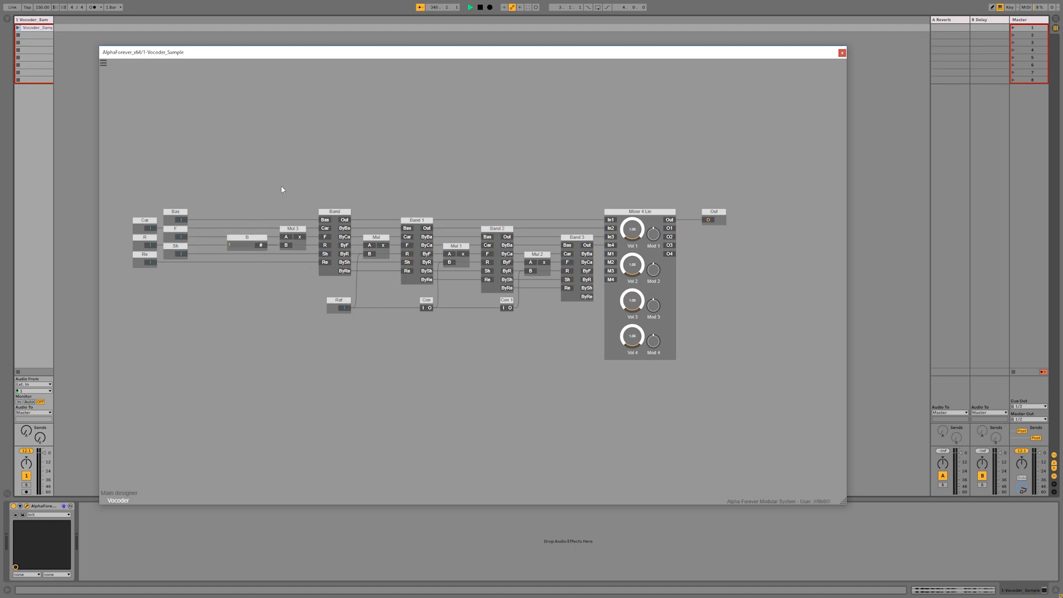
- Duplicate the Mul, Band, Con and Mixer 4 Lin modules and place the copies in a row beneath the originals
scroll(280, 186, "down", 1)
left_click_drag(271, 191, 615, 360)
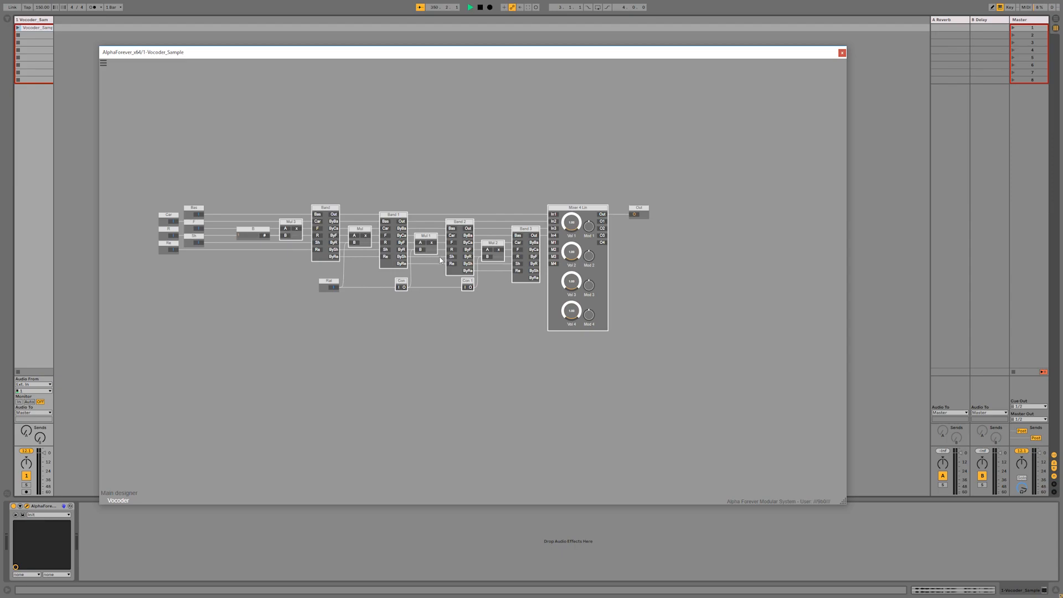
key("ctrl+d")
left_click_drag(620, 251, 601, 336)
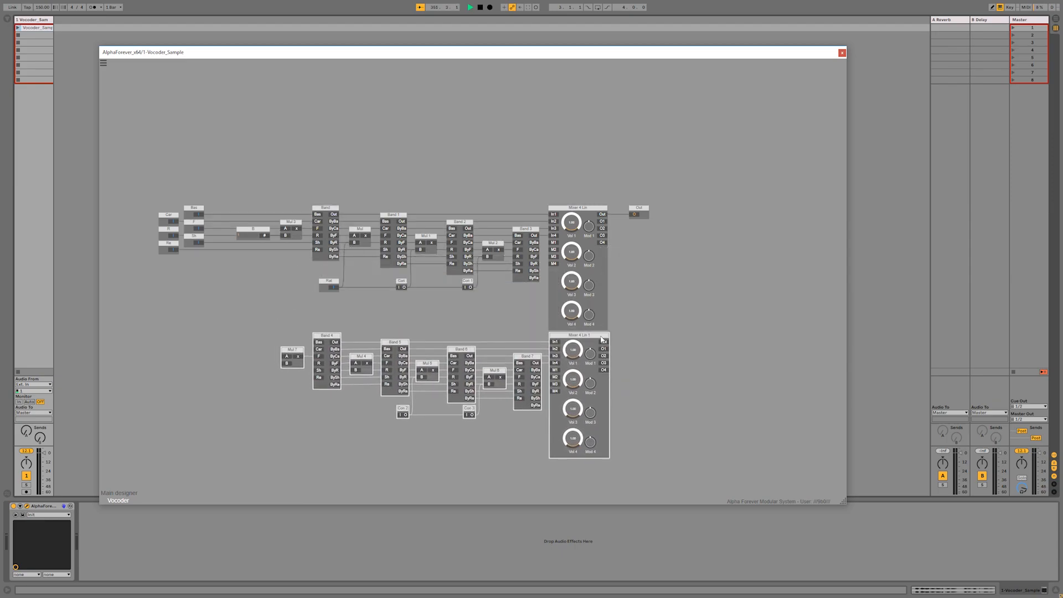
left_click(647, 323)
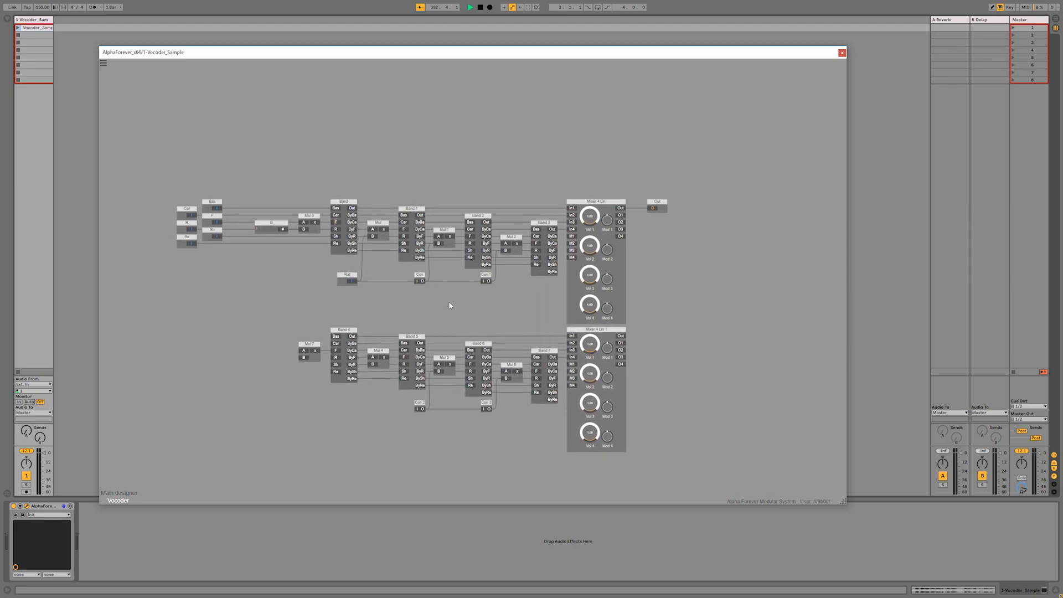
- Wire Band 3's pass-through outputs to Band 4's inputs and delete the two duplicated Con modules in the lower row
left_click_drag(569, 228, 352, 331)
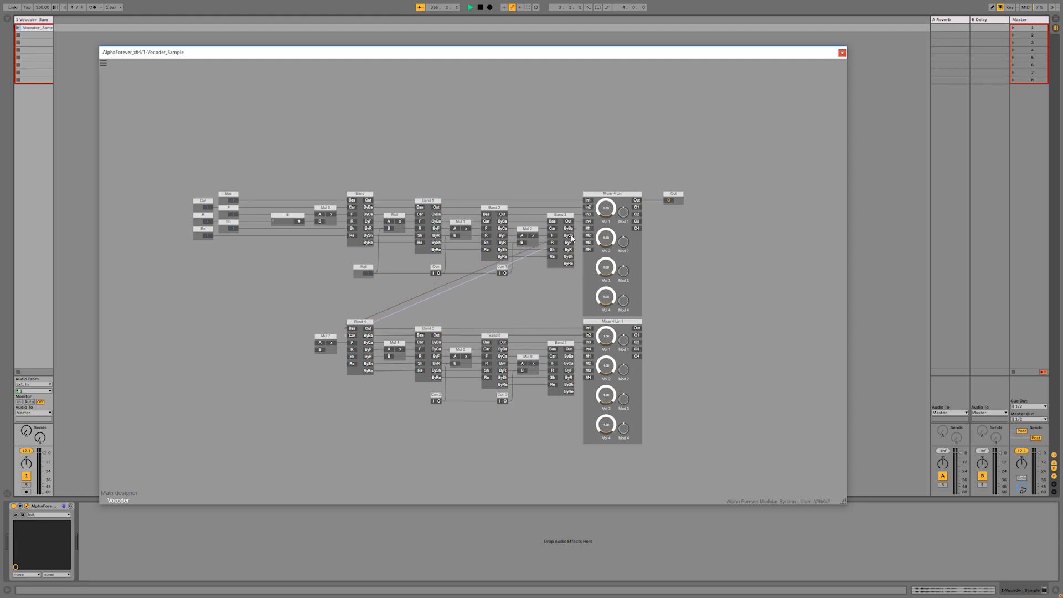
left_click_drag(570, 243, 571, 264)
left_click(436, 395)
key("Delete")
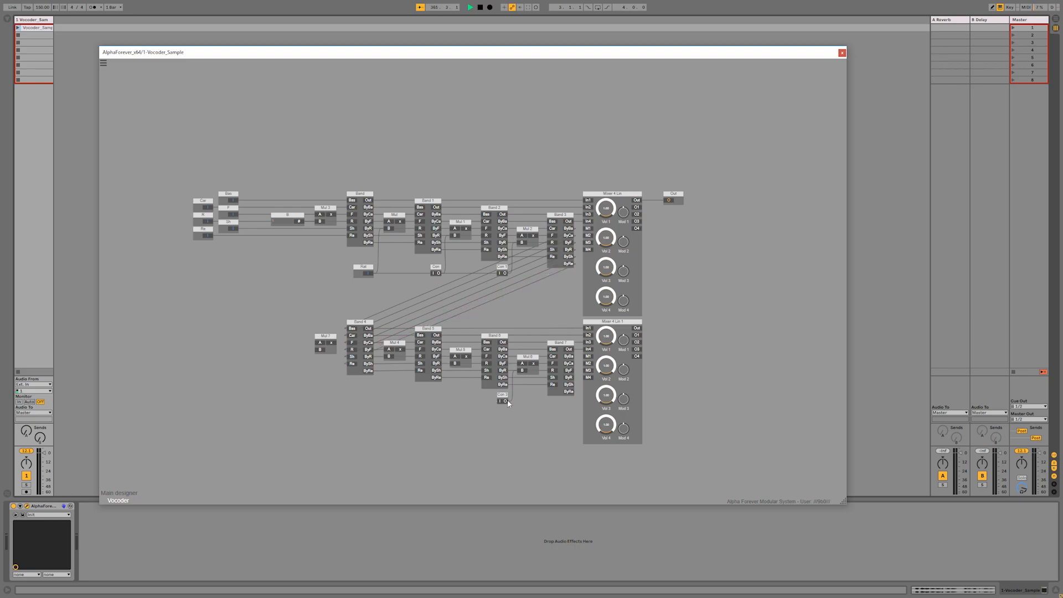
left_click(502, 396)
key("Delete")
- Move the Rat input away from the bands, insert a Con module on its line and align it with Band
left_click(363, 269)
left_click_drag(363, 270, 274, 270)
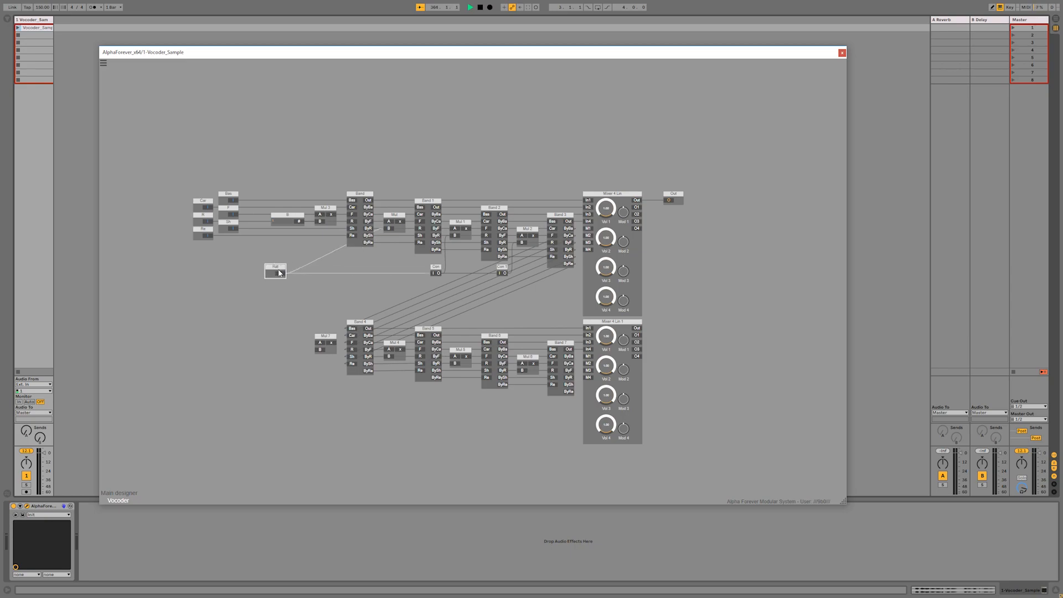
right_click(277, 270)
mouse_move(316, 303)
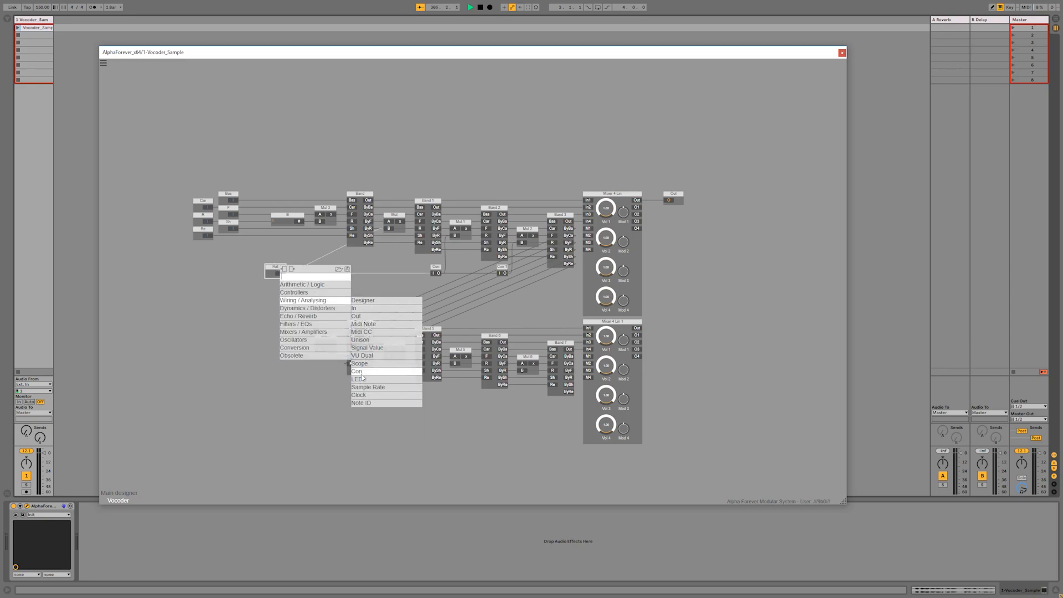
left_click(360, 371)
left_click_drag(321, 272, 358, 272)
left_click(366, 198)
key("r")
right_click(366, 225)
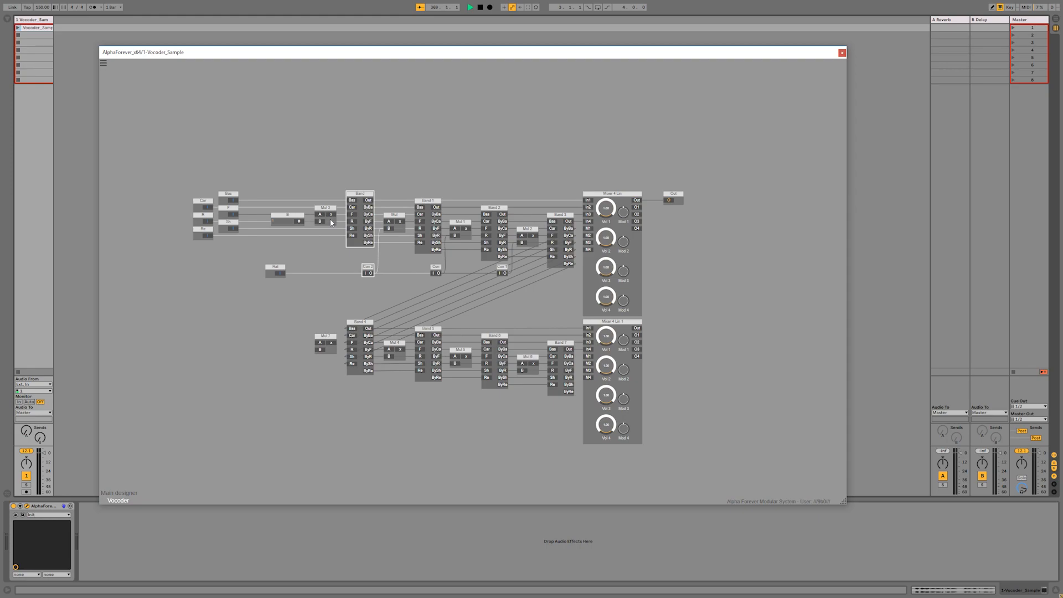
- Connect the Rat input to Mul 7's B port and the F input to Mul 7's A port
left_click_drag(312, 352, 320, 350)
left_click(228, 212)
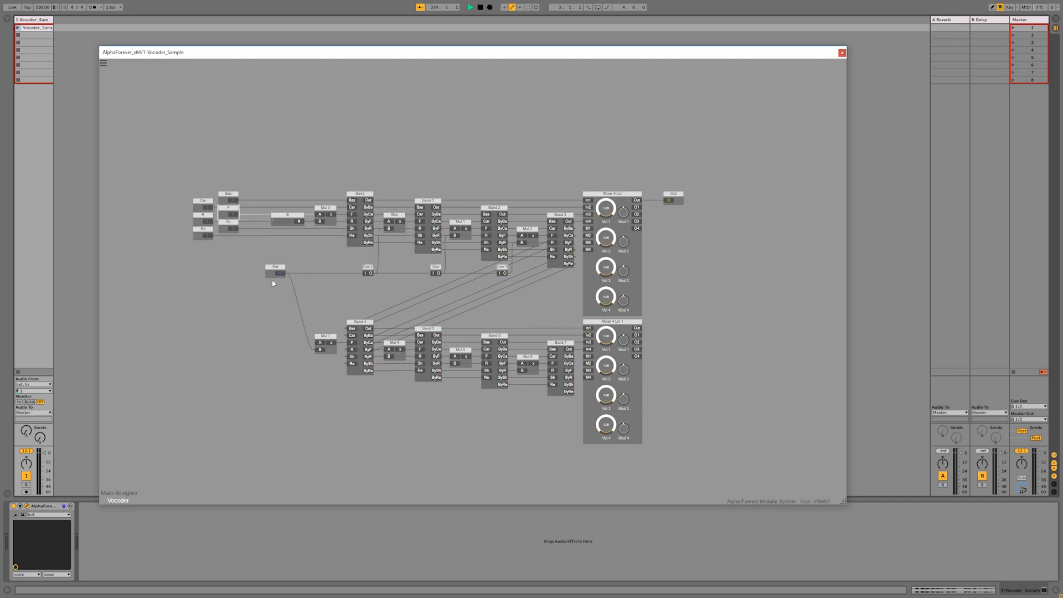
left_click_drag(232, 218, 318, 342)
left_click(323, 339)
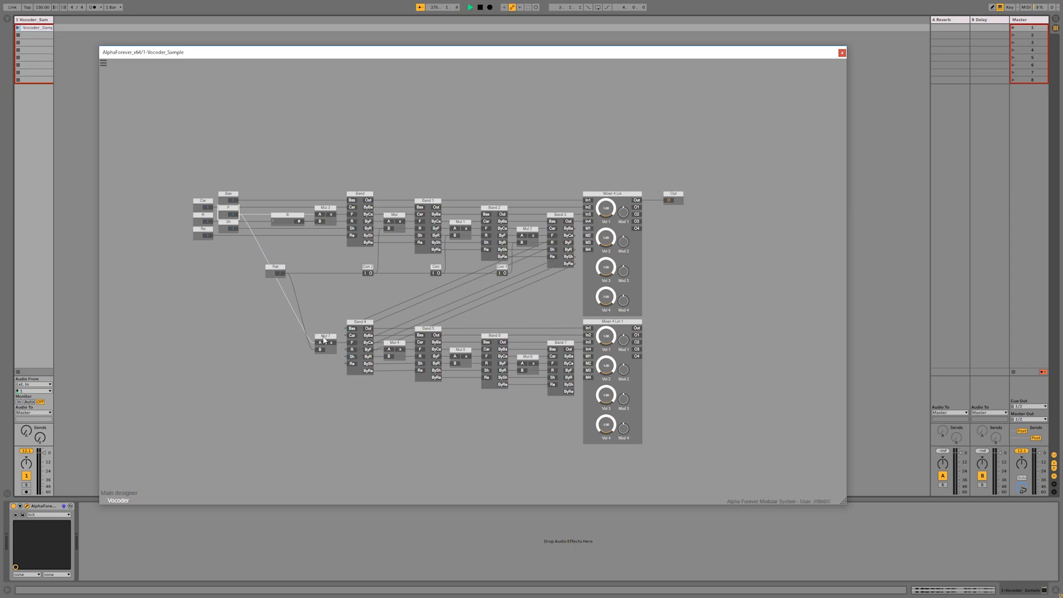
left_click(280, 277, "shift")
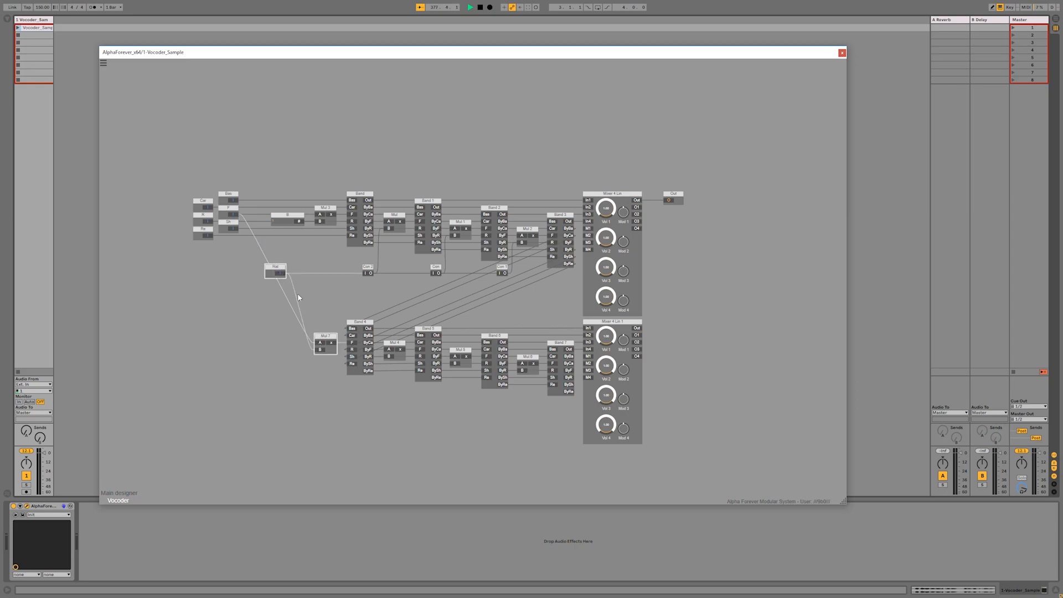
mouse_move(326, 329)
left_mouse_down()
mouse_move(248, 329)
mouse_move(319, 328)
mouse_move(333, 339)
left_mouse_up()
left_click(318, 339)
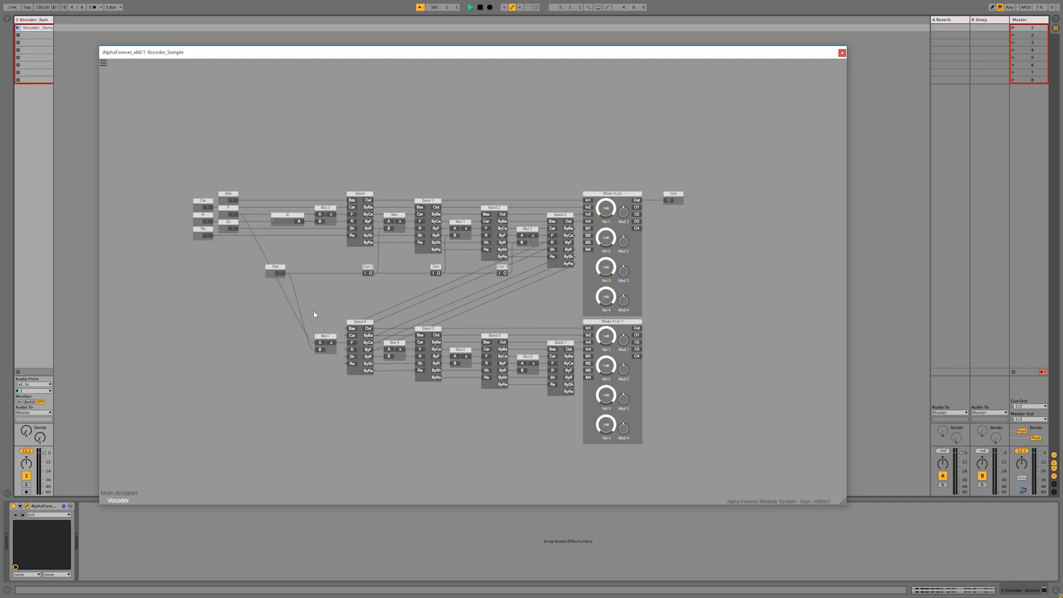
- Insert a Con module between the F input and Mul 7, and move the Rat input closer to the bands
right_click(320, 346)
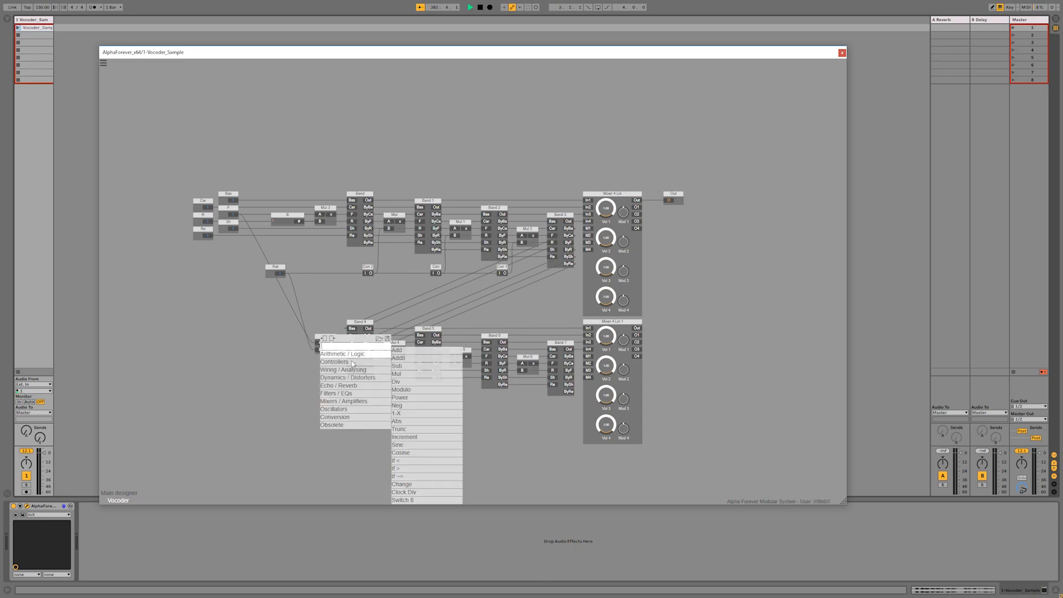
left_click(412, 442)
left_click_drag(280, 341, 251, 342)
left_click(277, 271)
left_click_drag(278, 270, 298, 271)
left_click(338, 290)
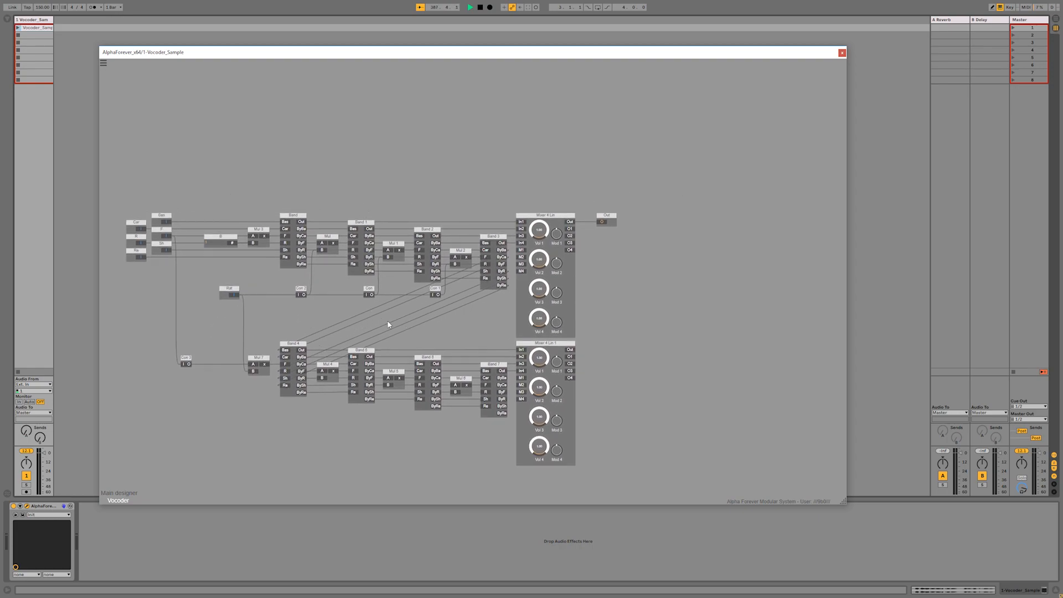
- Insert an Add module between the first mixer and Out, and connect the second mixer's Out to its B input
left_click_drag(609, 221, 660, 220)
right_click(570, 223)
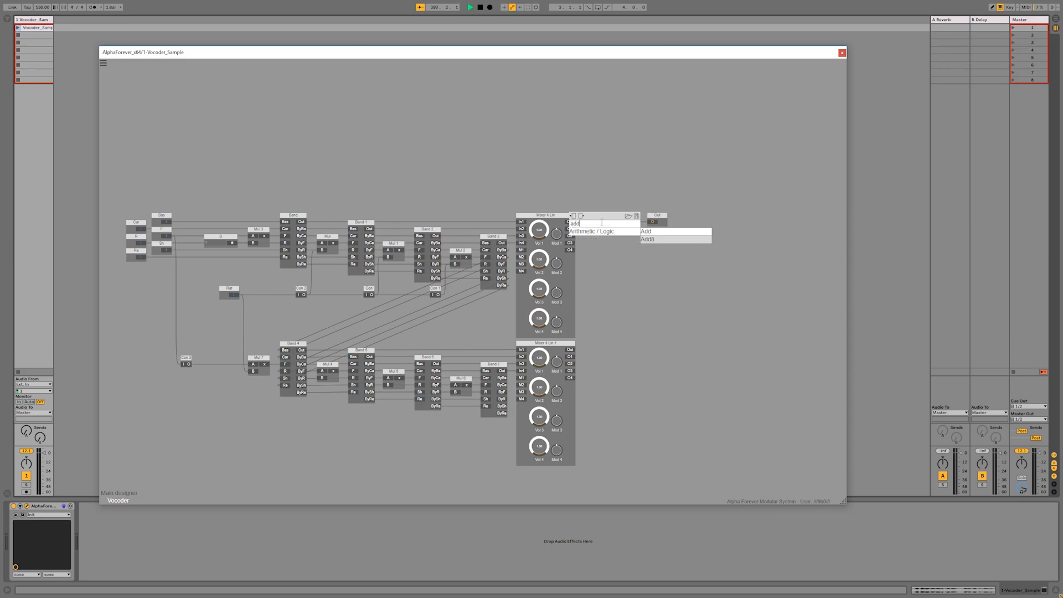
left_click(653, 233)
left_click_drag(569, 349, 638, 215)
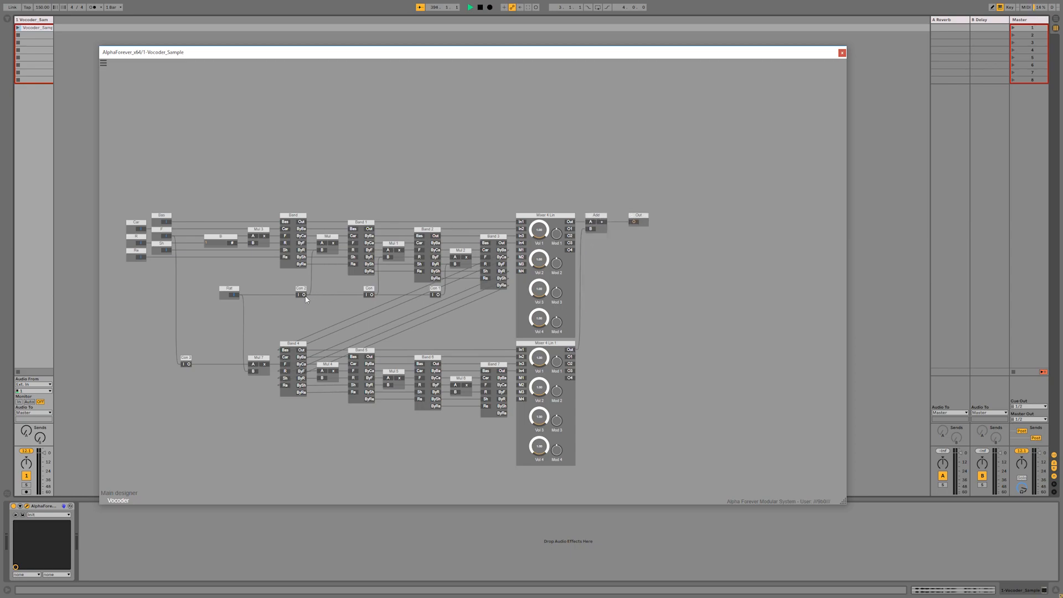
- Connect the upper row's Con outputs to the B inputs of the Mul modules between the lower bands
left_click_drag(373, 295, 388, 385)
left_click_drag(451, 360, 454, 392)
left_click_drag(456, 339, 527, 314)
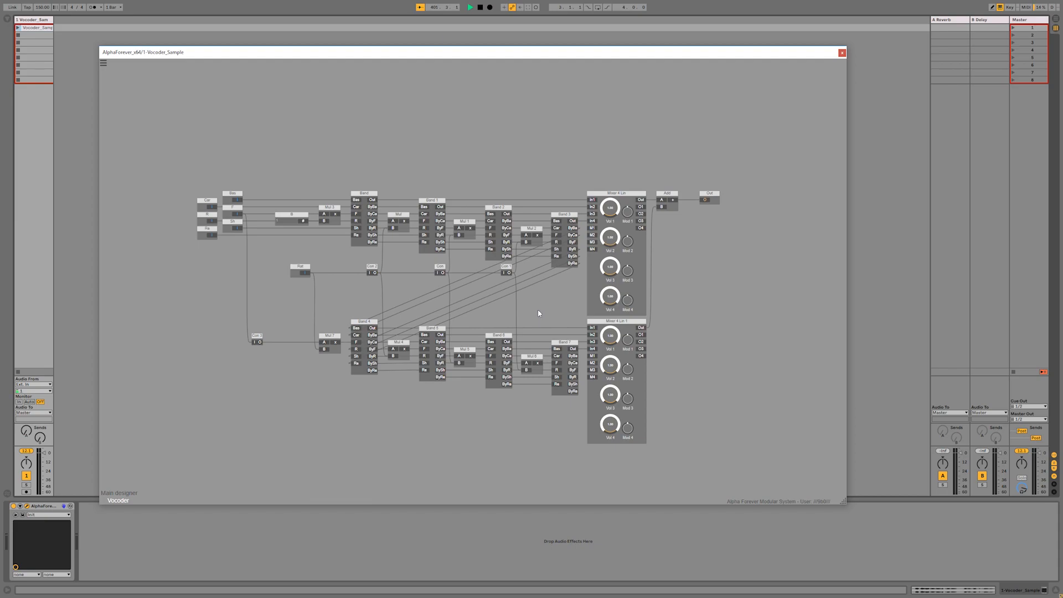
- Return to the main designer and try different settings of the F, R, Sh and Rat knobs and the oscillator's Octave
double_click(539, 313)
left_click(547, 382)
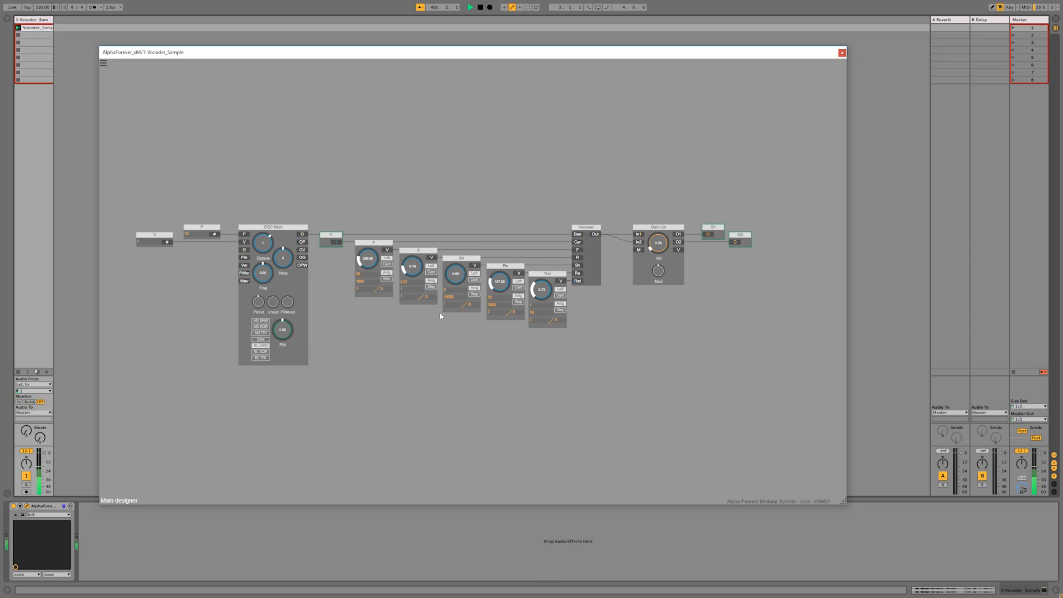
left_click_drag(412, 276, 415, 264)
left_click_drag(536, 290, 548, 273)
mouse_move(368, 259)
left_mouse_down()
mouse_move(377, 244)
mouse_move(379, 262)
left_mouse_up()
left_click_drag(259, 247, 264, 227)
left_click_drag(366, 259, 377, 236)
left_click_drag(455, 273, 464, 254)
left_click_drag(540, 289, 544, 308)
left_click_drag(456, 270, 462, 248)
left_click_drag(263, 243, 264, 286)
left_click_drag(456, 285, 416, 291)
left_click_drag(377, 261, 378, 281)
- Vary Sh, Rat, R, F and the oscillator's octave while playing, raise Re to 1000 and return Octave to 0
left_click_drag(457, 280, 479, 310)
left_click_drag(544, 290, 545, 299)
left_click_drag(263, 243, 265, 238)
mouse_move(413, 266)
left_mouse_down()
mouse_move(423, 252)
mouse_move(425, 262)
left_mouse_up()
left_click_drag(499, 280, 502, 284)
left_click_drag(377, 259, 401, 273)
left_click_drag(411, 270, 427, 240)
left_click_drag(265, 237, 275, 204)
left_click_drag(498, 282, 506, 249)
left_click_drag(492, 284, 502, 258)
left_click_drag(264, 241, 269, 283)
- Move the V, P, oscillator and IN modules together away from the F knob to open a gap after IN
left_click_drag(361, 202, 490, 203)
left_click_drag(234, 213, 492, 381)
left_click_drag(463, 234, 351, 234)
left_click(373, 271)
- Insert a Crossfade GUI module in the gap between the IN module and the F knob
right_click(351, 242)
type("cross")
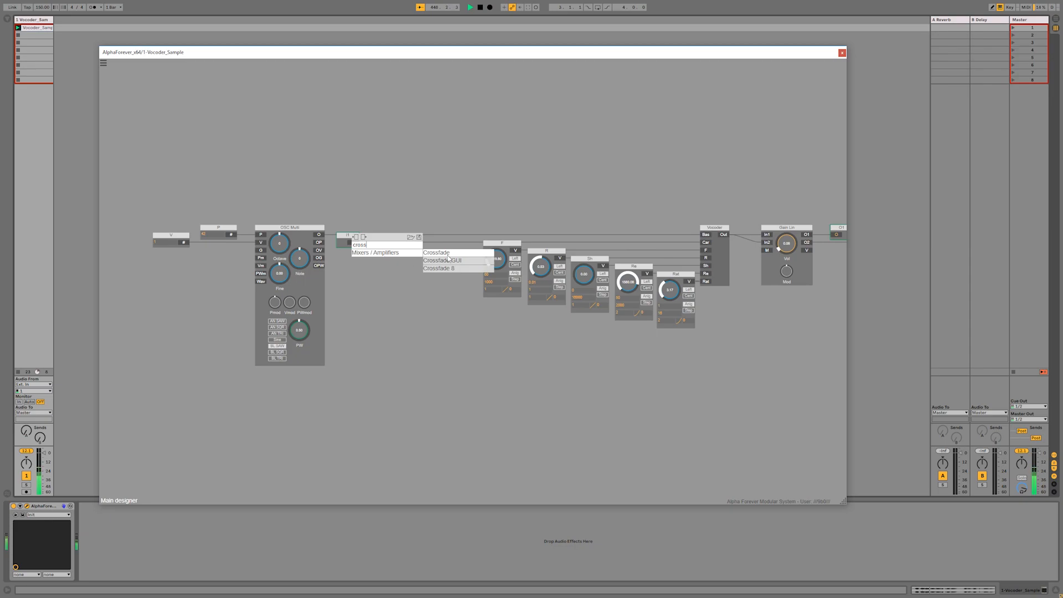
left_click(450, 261)
left_click_drag(422, 235, 443, 236)
- Add a White Noise module between IN and the crossfade as its noise source and adjust the Mix knob
right_click(410, 254)
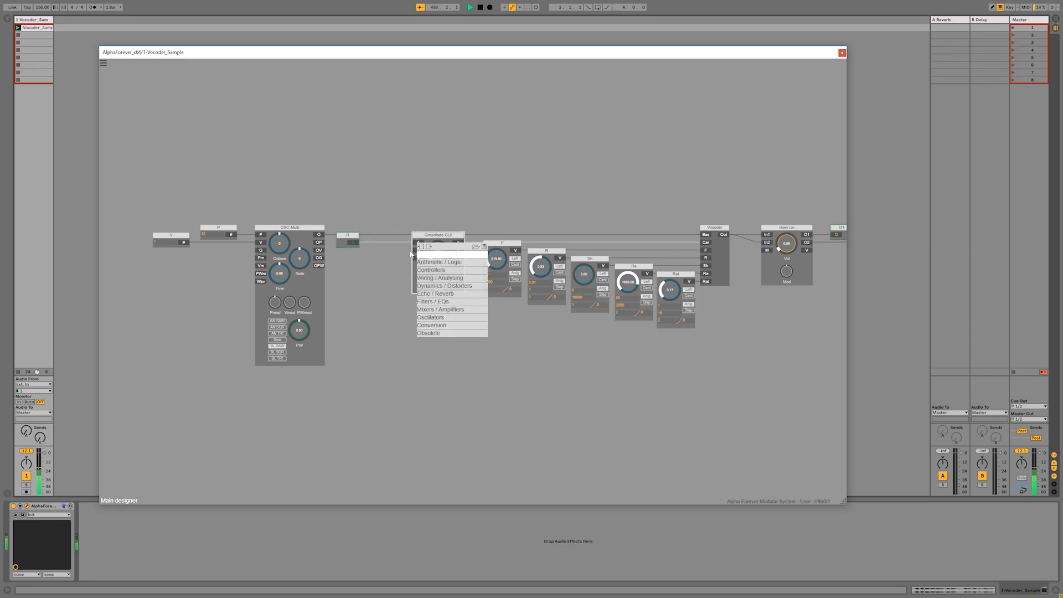
type("noi")
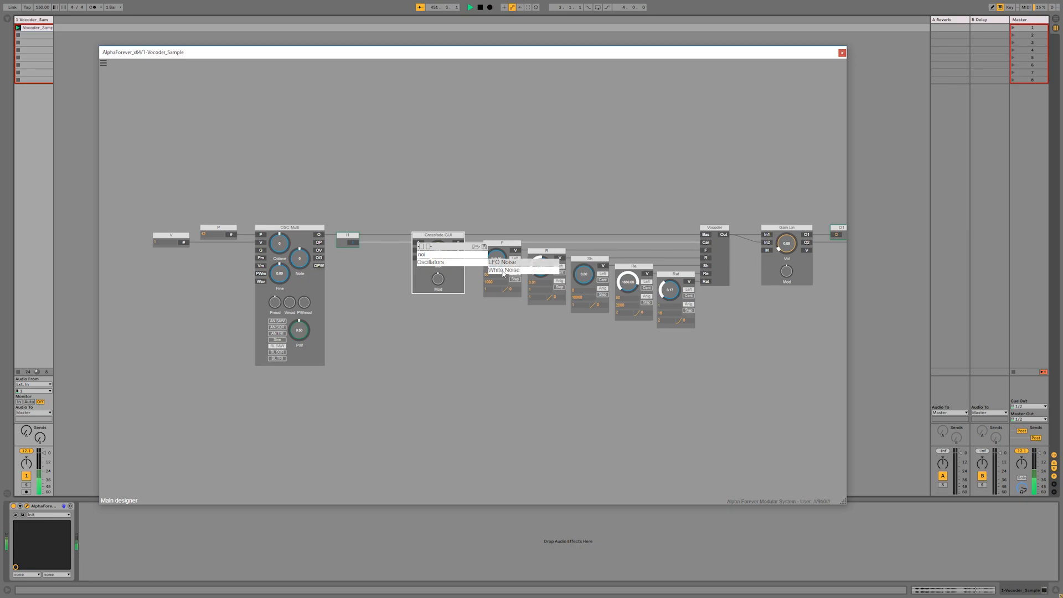
left_click(503, 270)
left_click_drag(360, 242, 444, 250)
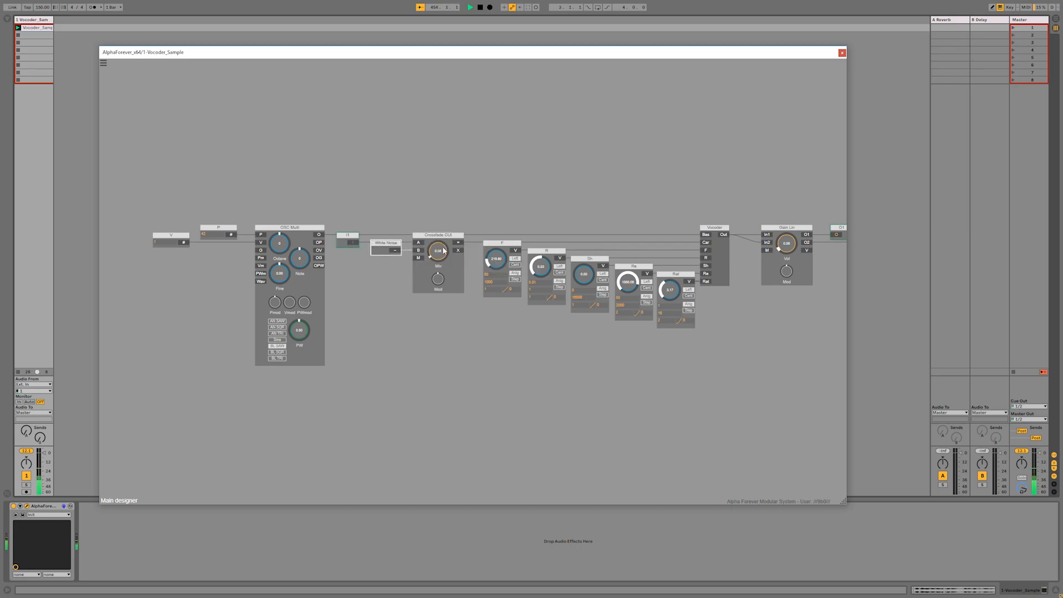
- Set the R knob to about 0.47, turn Re down to its minimum and return the crossfade Mix to 0.00
mouse_move(540, 266)
left_mouse_down()
mouse_move(543, 298)
mouse_move(546, 256)
left_mouse_up()
left_click_drag(627, 282, 630, 333)
left_click_drag(442, 249, 442, 258)
left_click(411, 240)
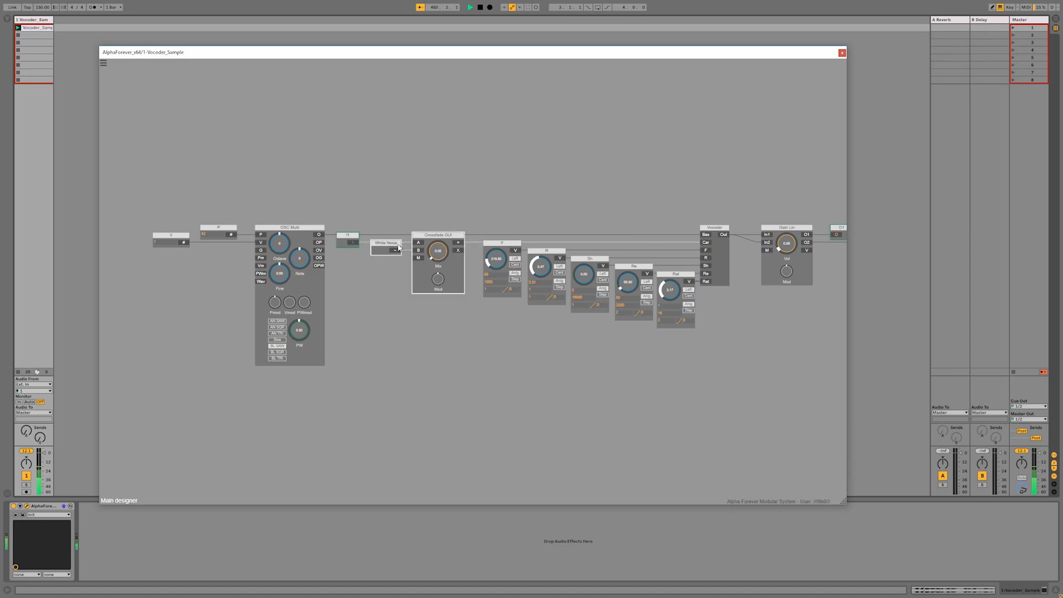
left_click(474, 201)
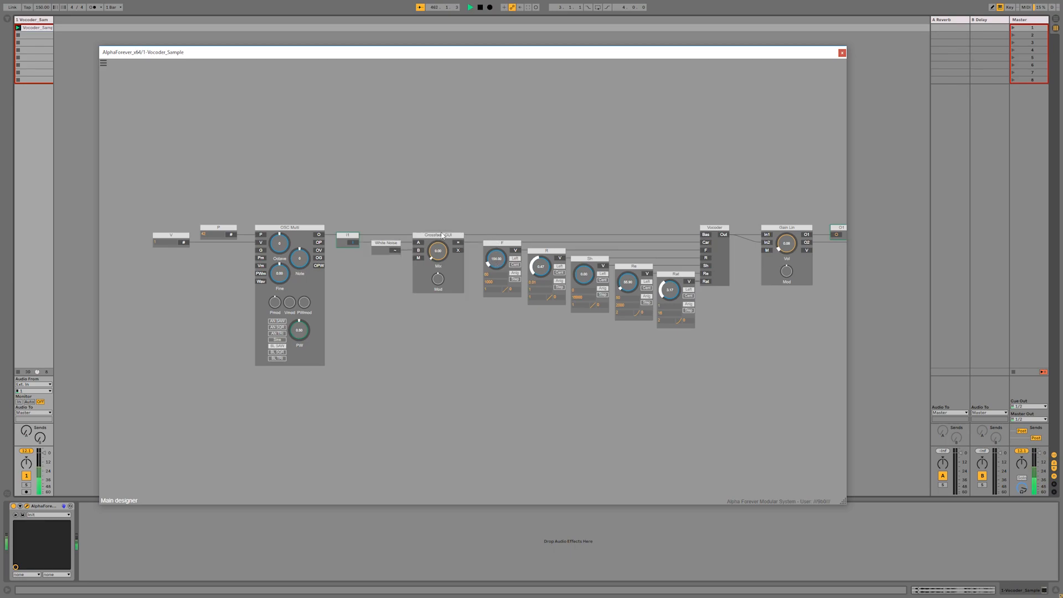
- Delete the Crossfade GUI and White Noise modules
left_click(441, 237)
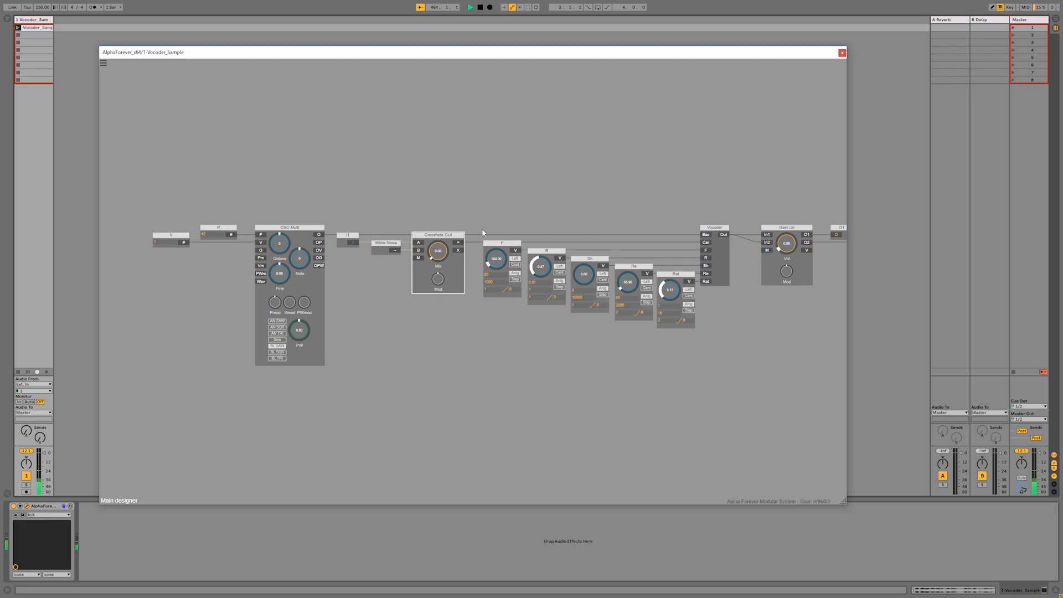
key("Delete")
left_click(395, 246)
key("Delete")
- Move the IN module back beside the F knob, and the V, P and oscillator modules back next to IN
left_click(356, 238)
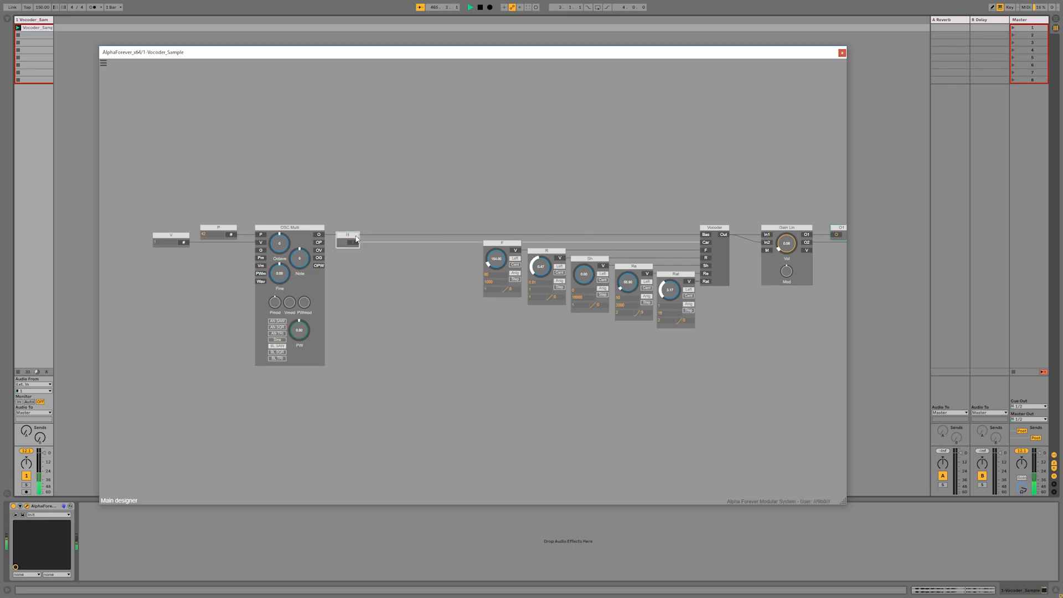
left_click_drag(355, 238, 468, 238)
left_click_drag(376, 188, 121, 377)
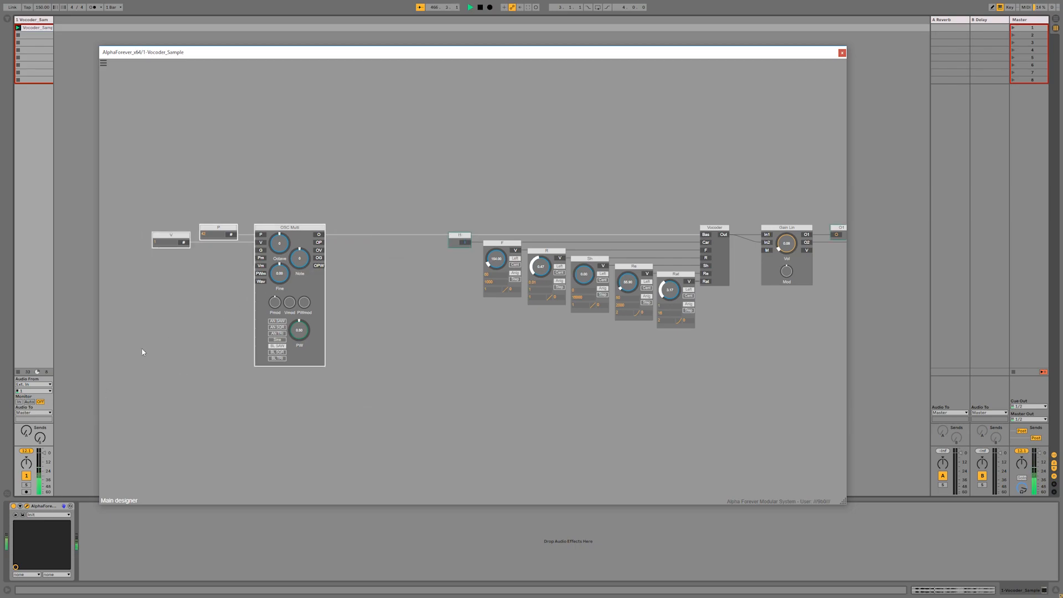
left_click_drag(283, 231, 397, 231)
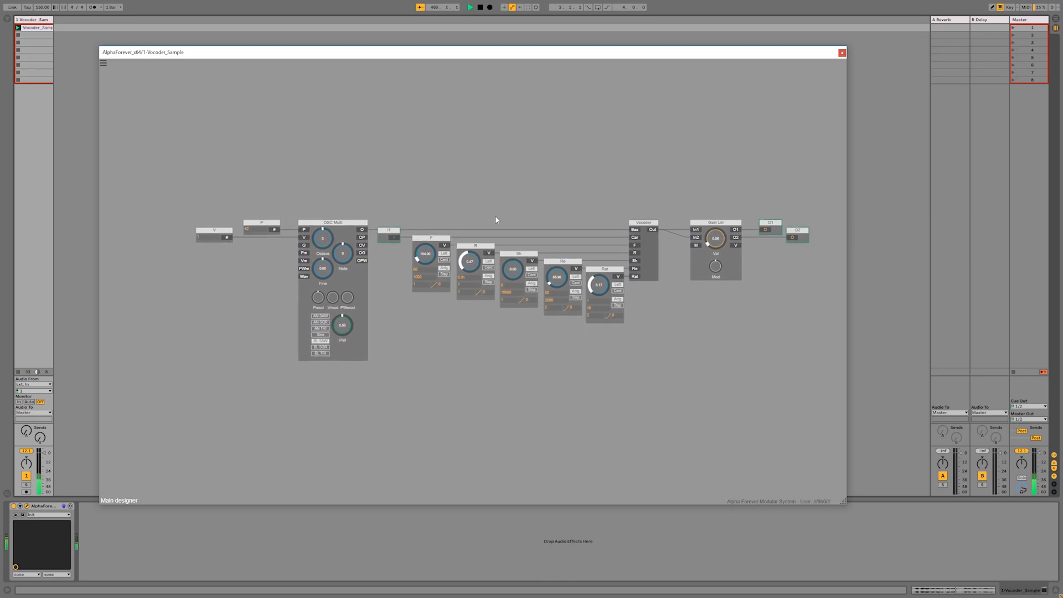
- Raise the Rat knob close to its maximum, lower R to about 0.07 and adjust Re
left_click_drag(600, 282, 597, 245)
left_click_drag(479, 243, 482, 232)
mouse_move(556, 283)
left_mouse_down()
mouse_move(568, 236)
mouse_move(575, 279)
left_mouse_up()
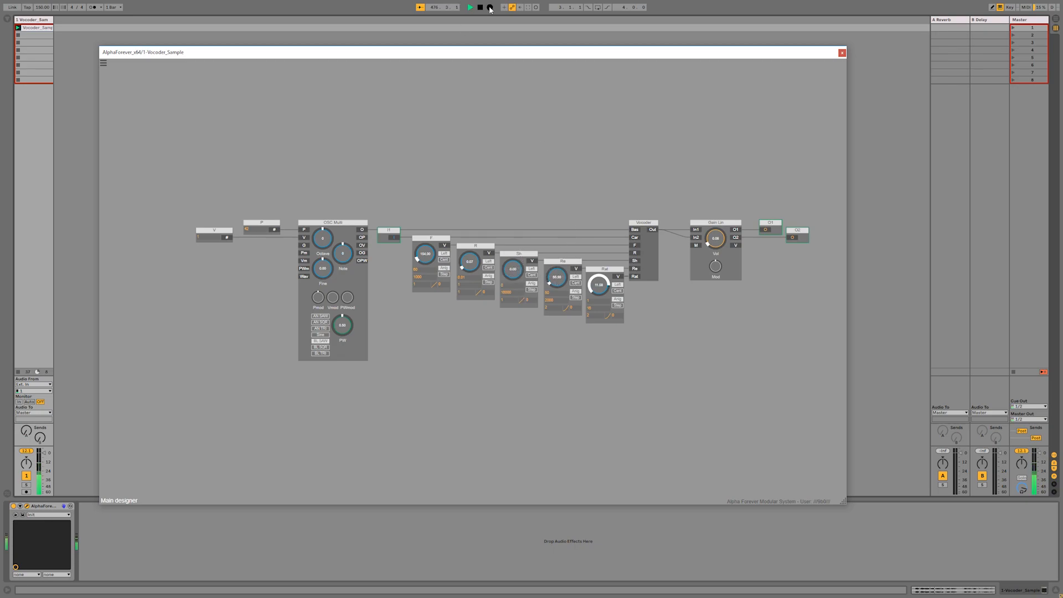